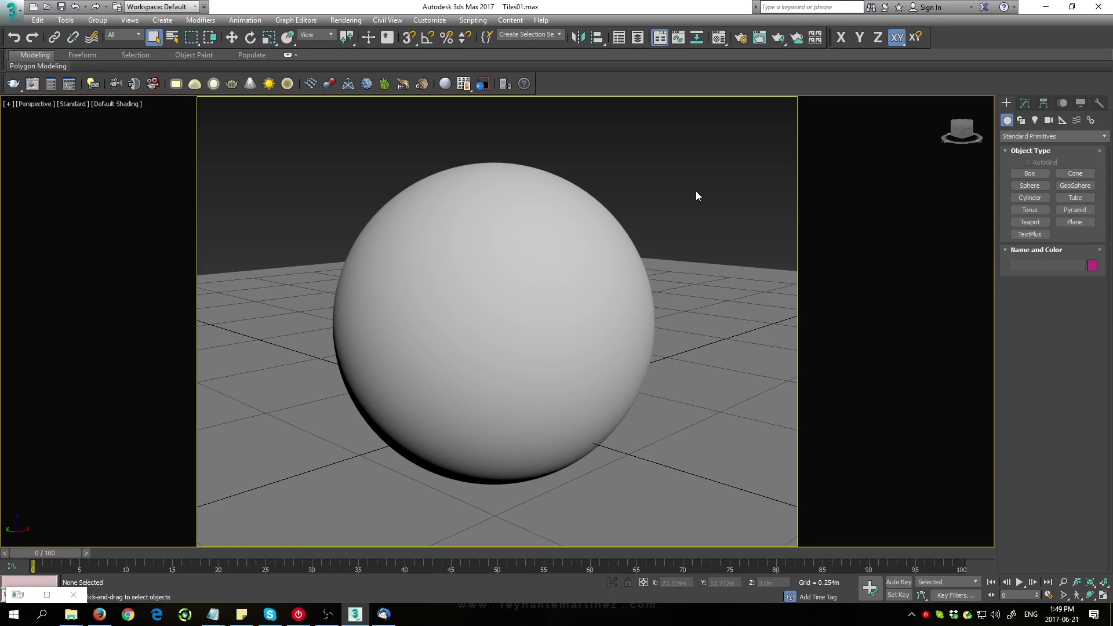
Confirm V-Ray RT in Render Setup and start interactive rendering in the V-Ray frame buffer
click(741, 39)
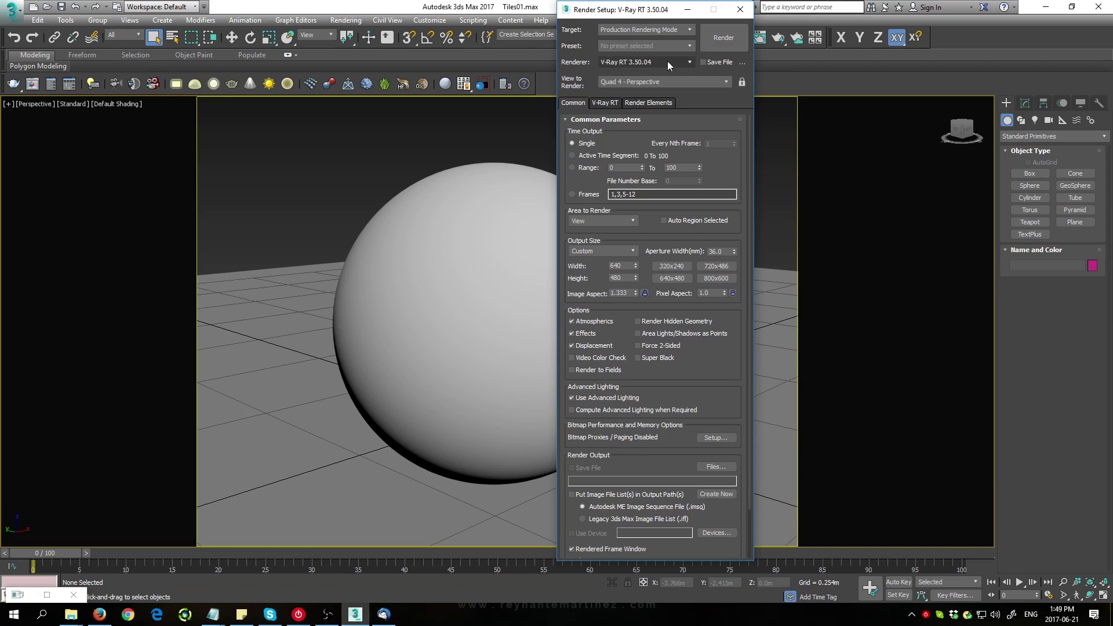
click(740, 9)
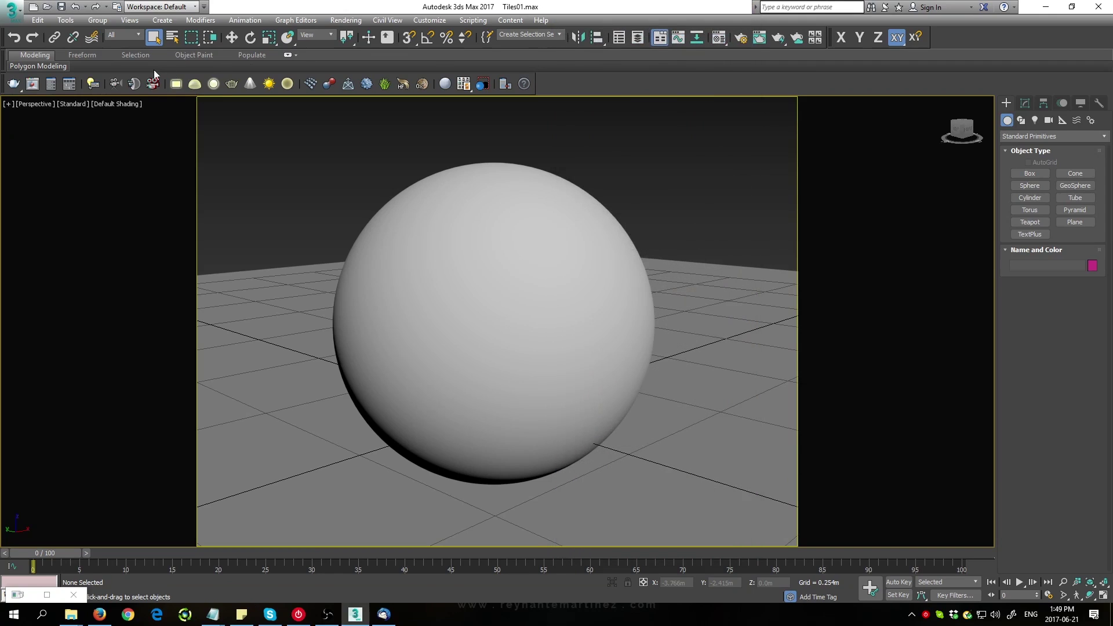
click(33, 84)
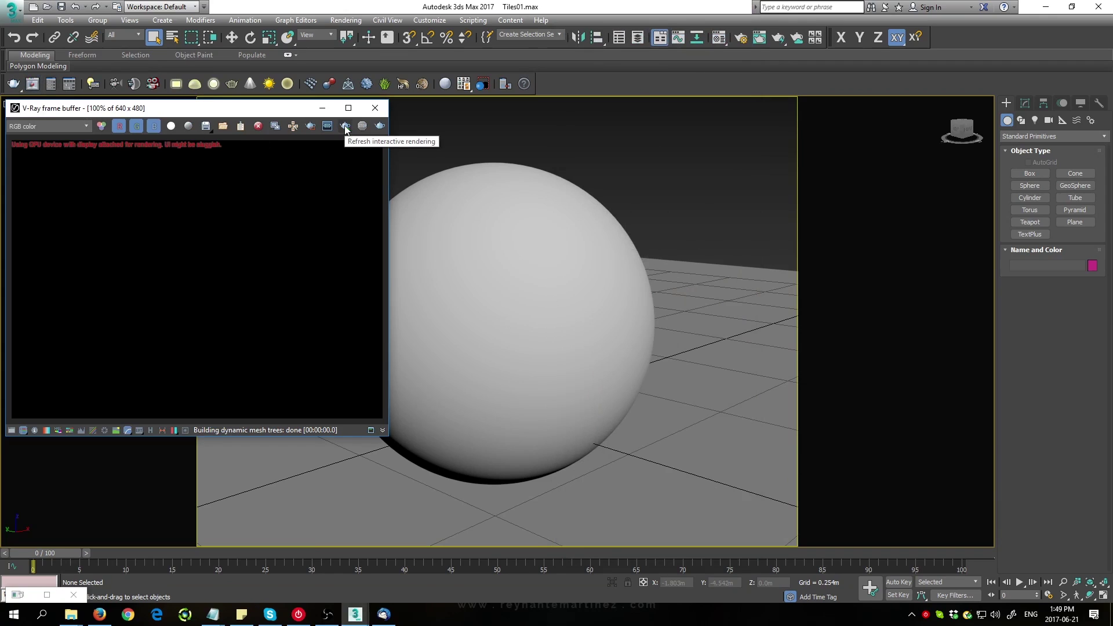
click(345, 126)
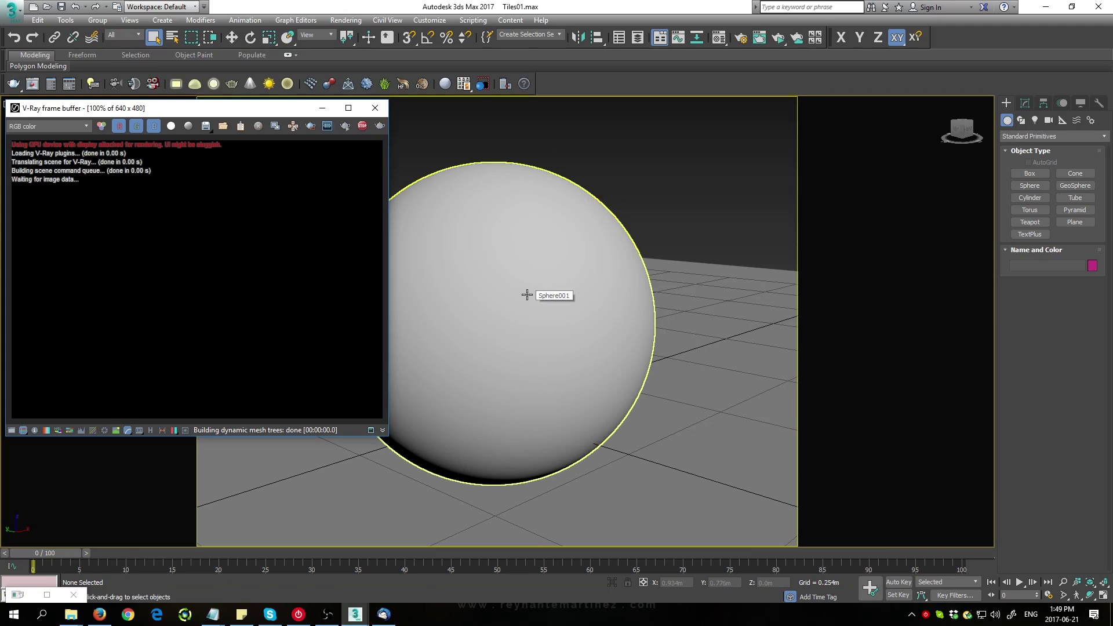
Create a VRayLight dome and give it a VRayHDRI texture loaded with Tropical_Beach_3k
click(195, 84)
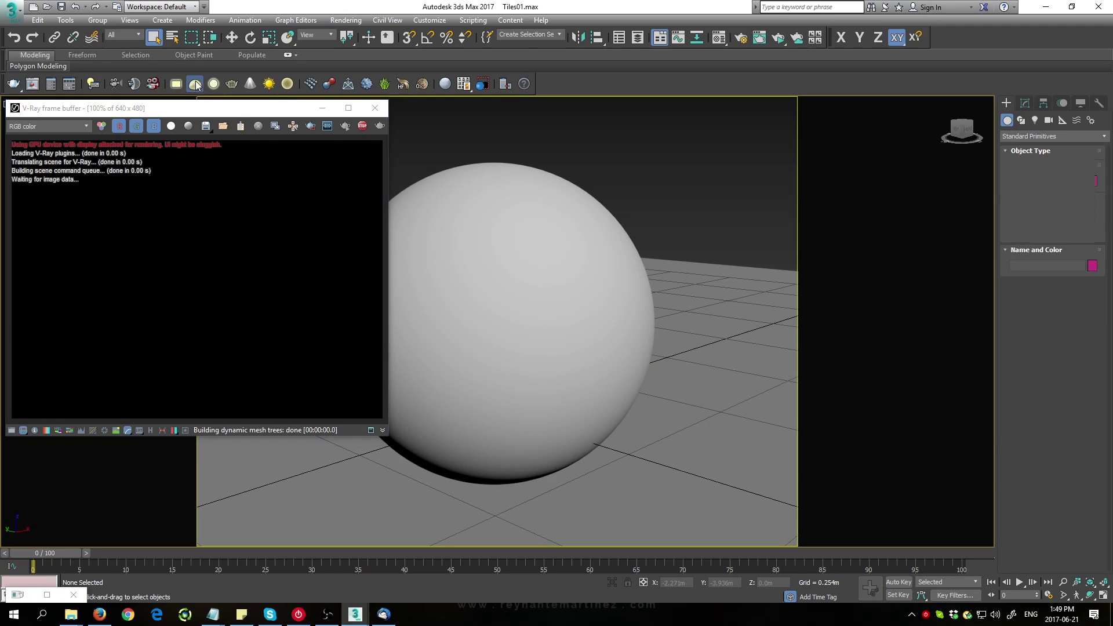
click(490, 408)
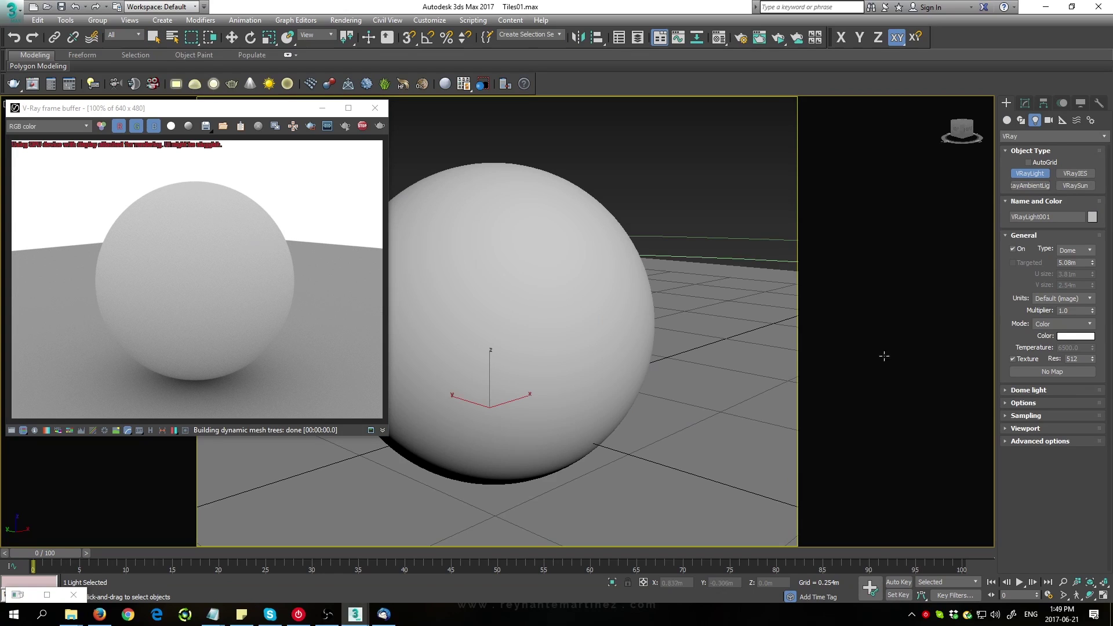
click(1040, 372)
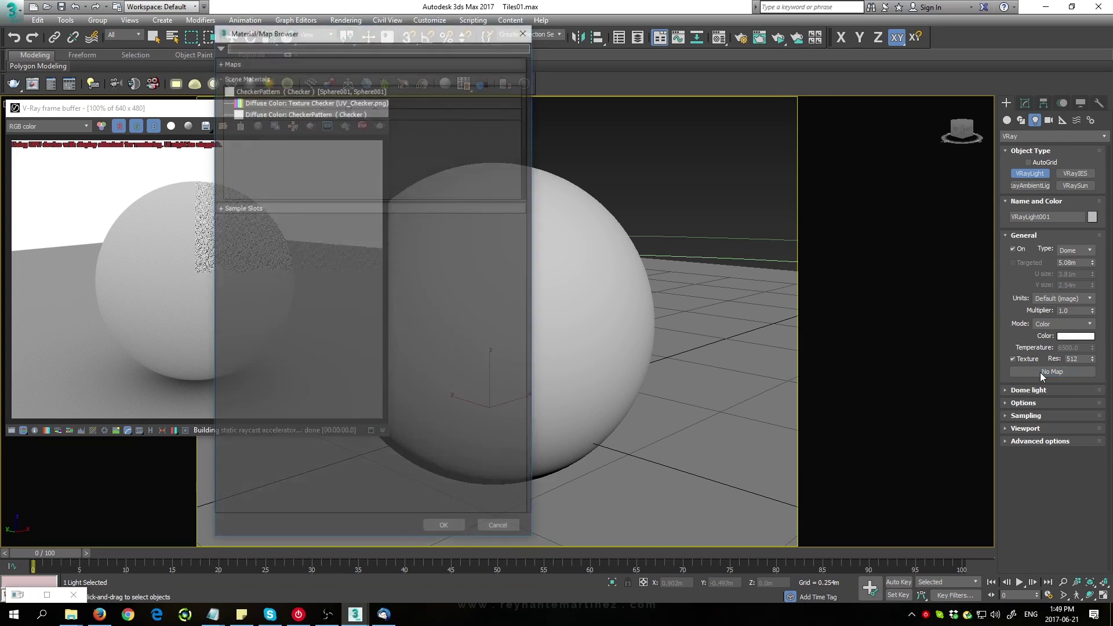
click(220, 62)
click(226, 75)
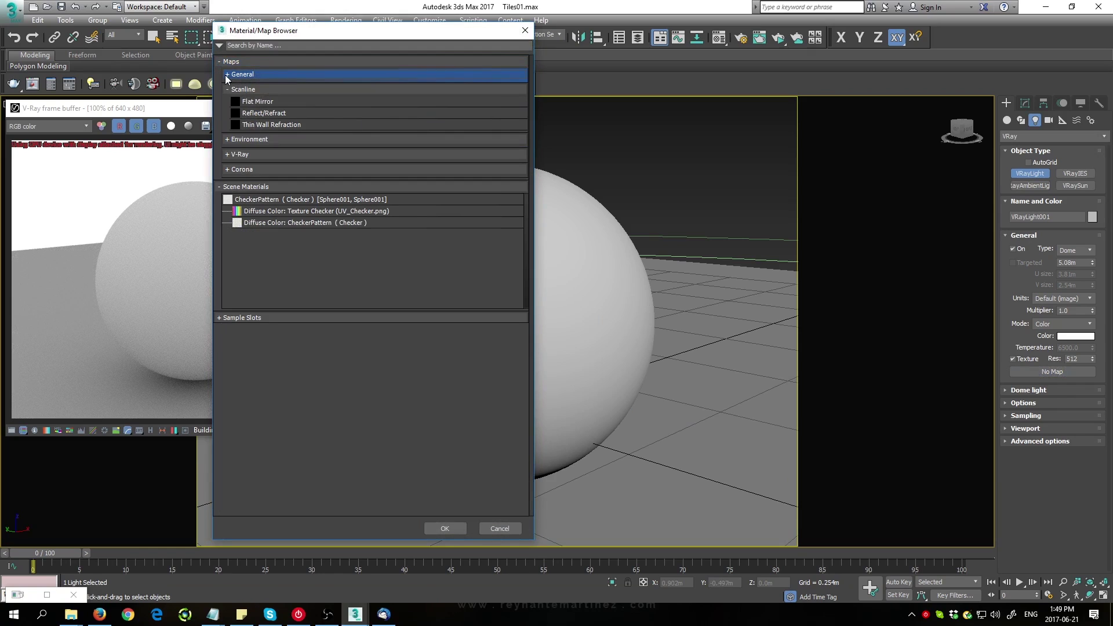
click(228, 157)
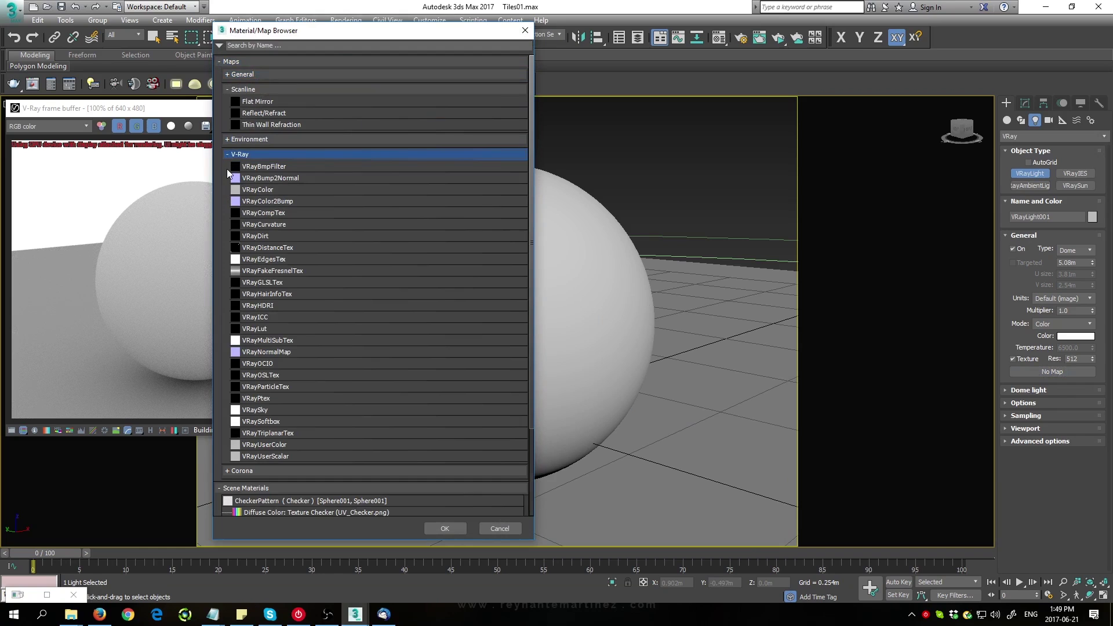
double_click(269, 305)
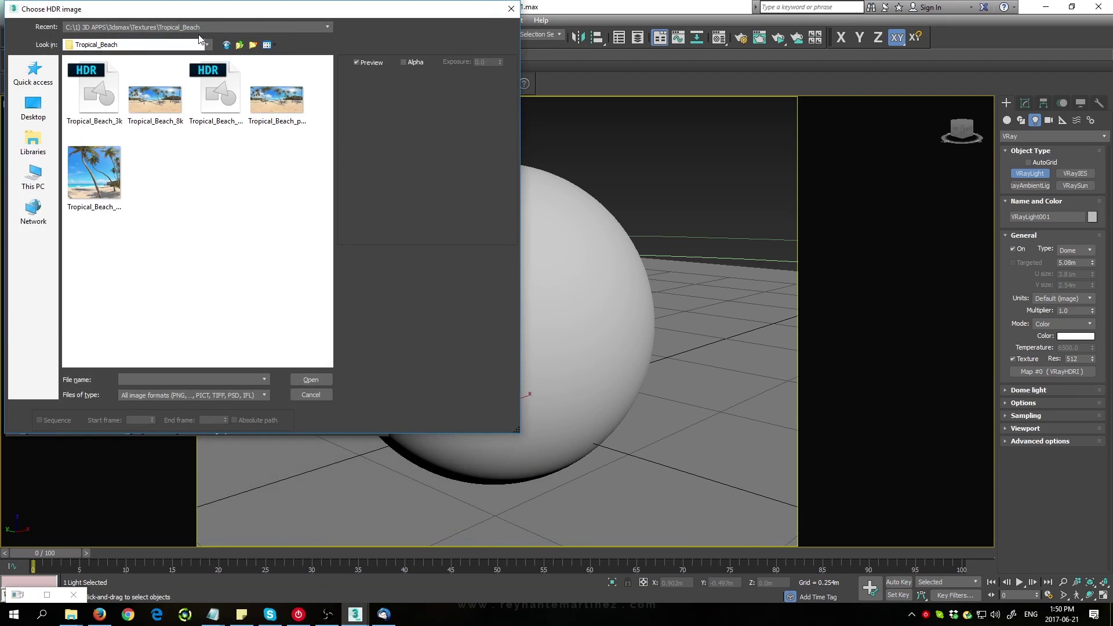
click(100, 95)
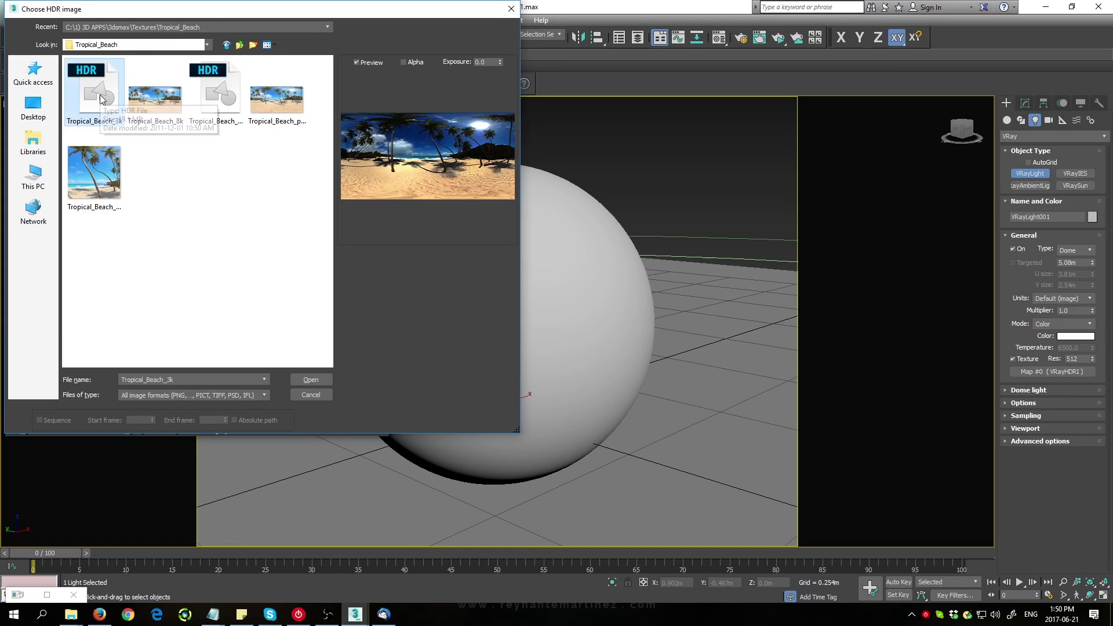
click(318, 379)
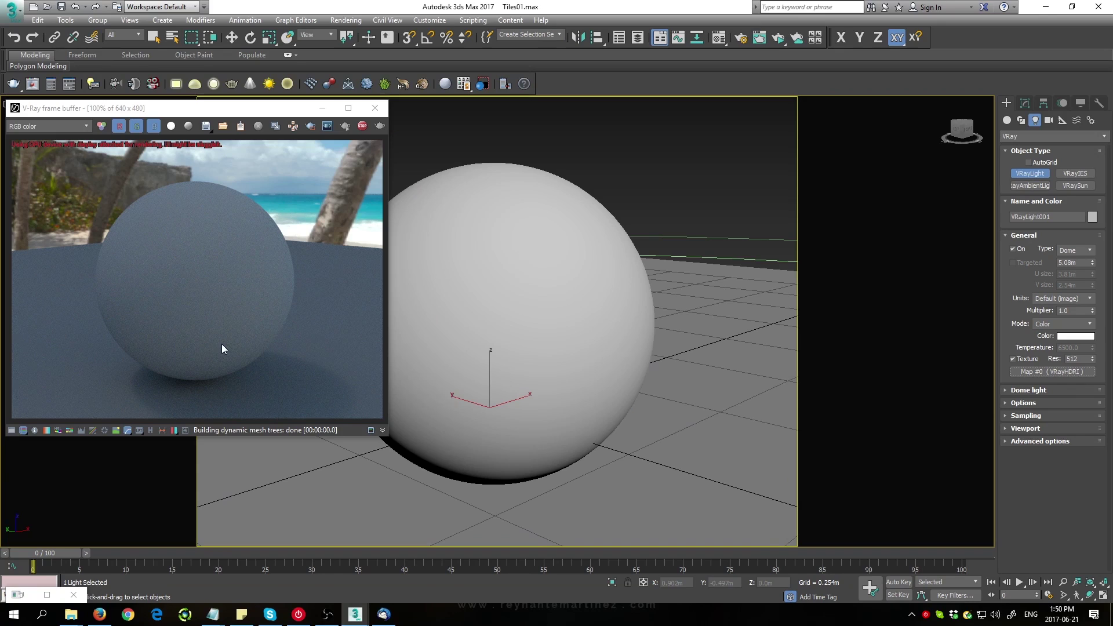
Instance the dome's VRayHDRI map into a Material Editor slot and set Overall mult to 7
key(m)
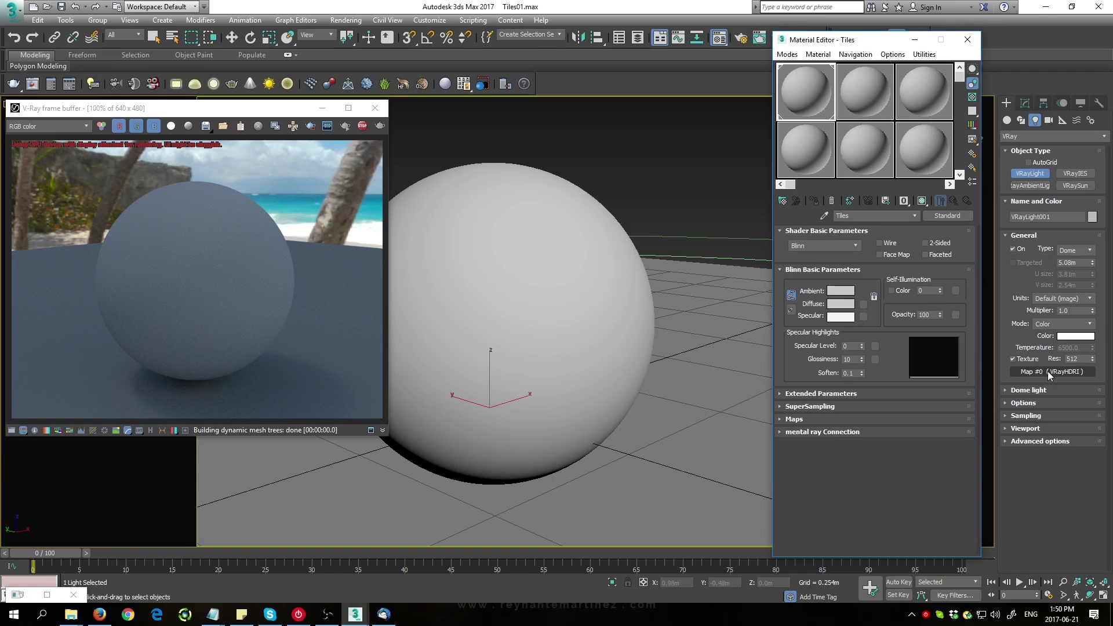
drag(1048, 371, 806, 162)
click(851, 334)
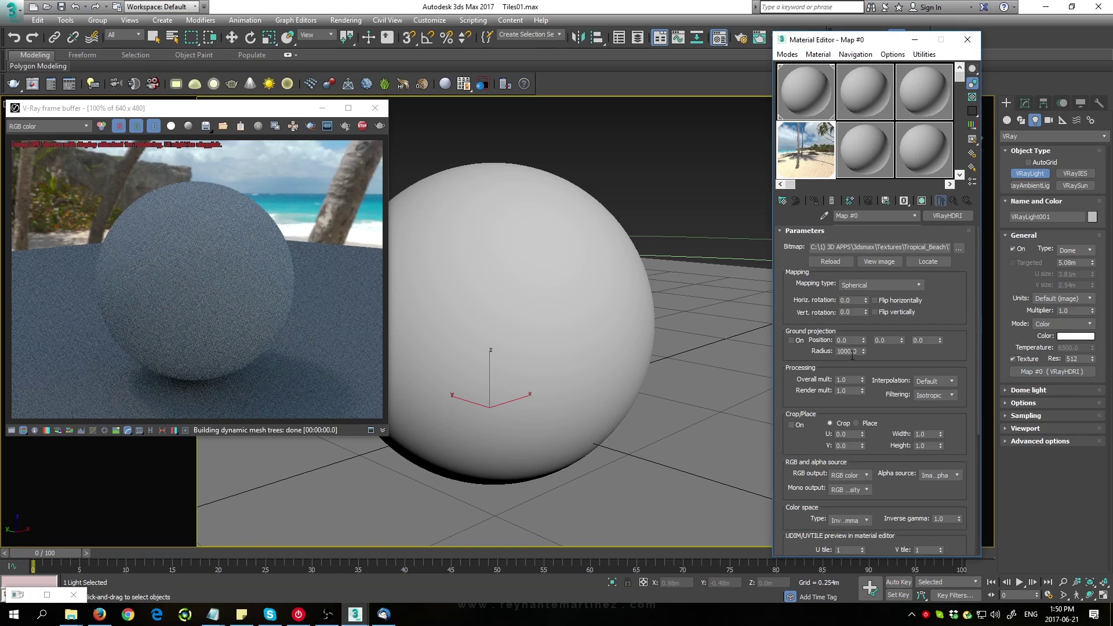
double_click(850, 377)
text(7)
key(Return)
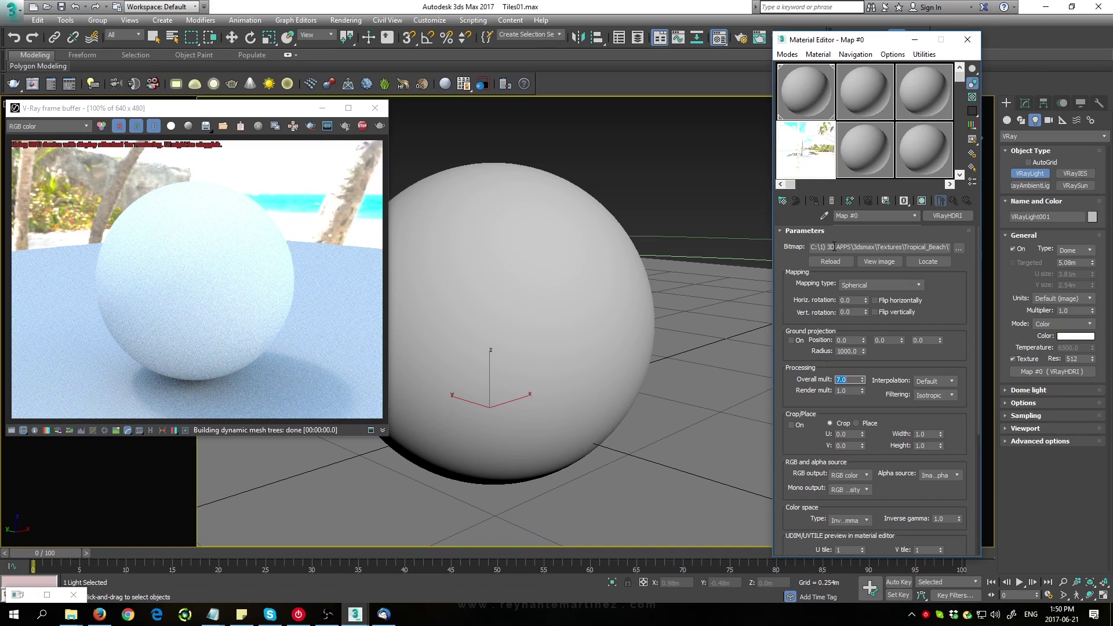
Convert the Tiles material from Standard to a VRayMtl
click(809, 91)
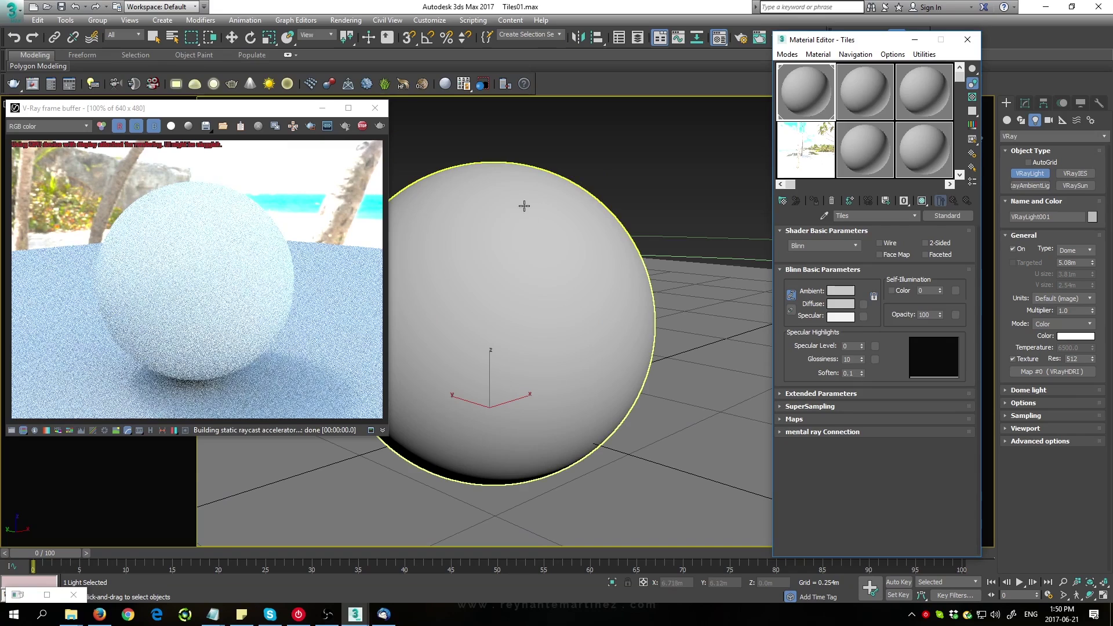
click(960, 216)
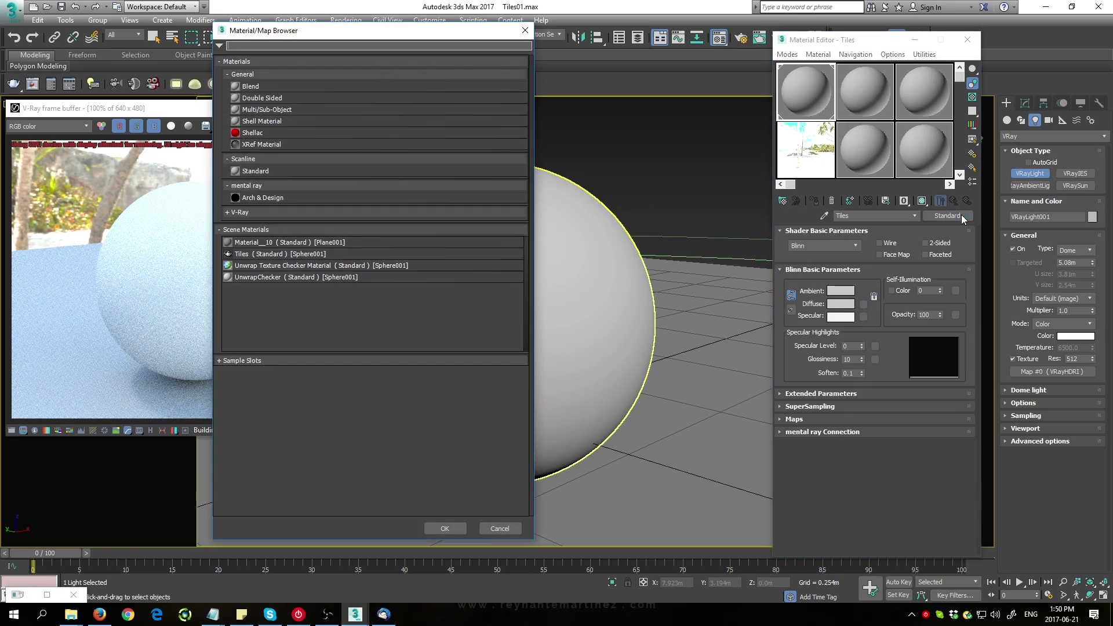
click(226, 213)
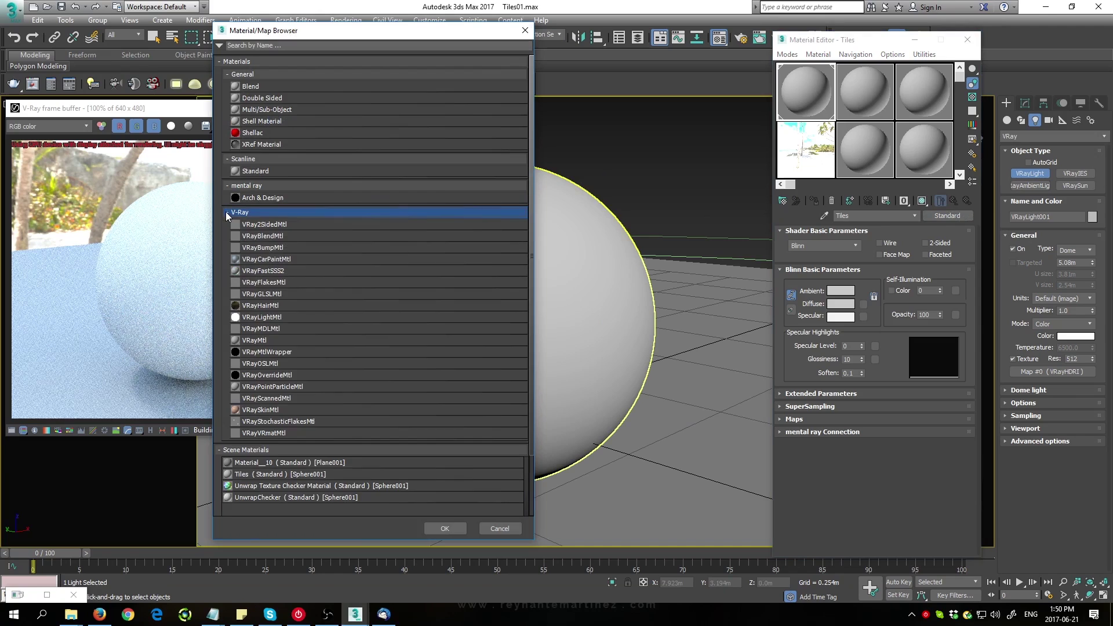
double_click(259, 340)
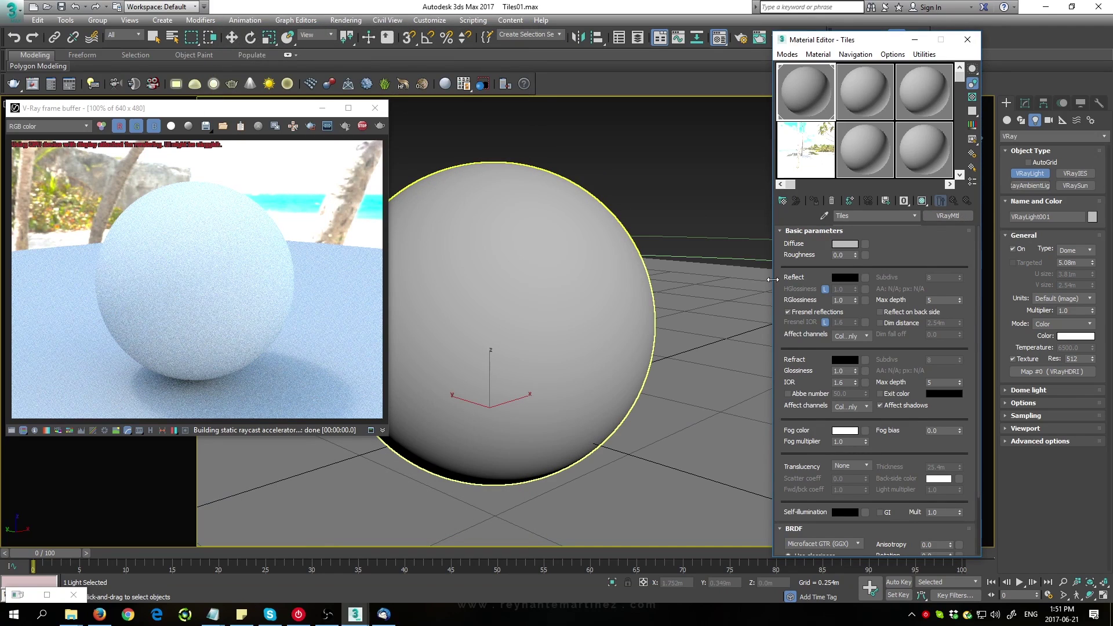
Set the Tiles Diffuse colour to black and its Reflect colour to white
click(847, 245)
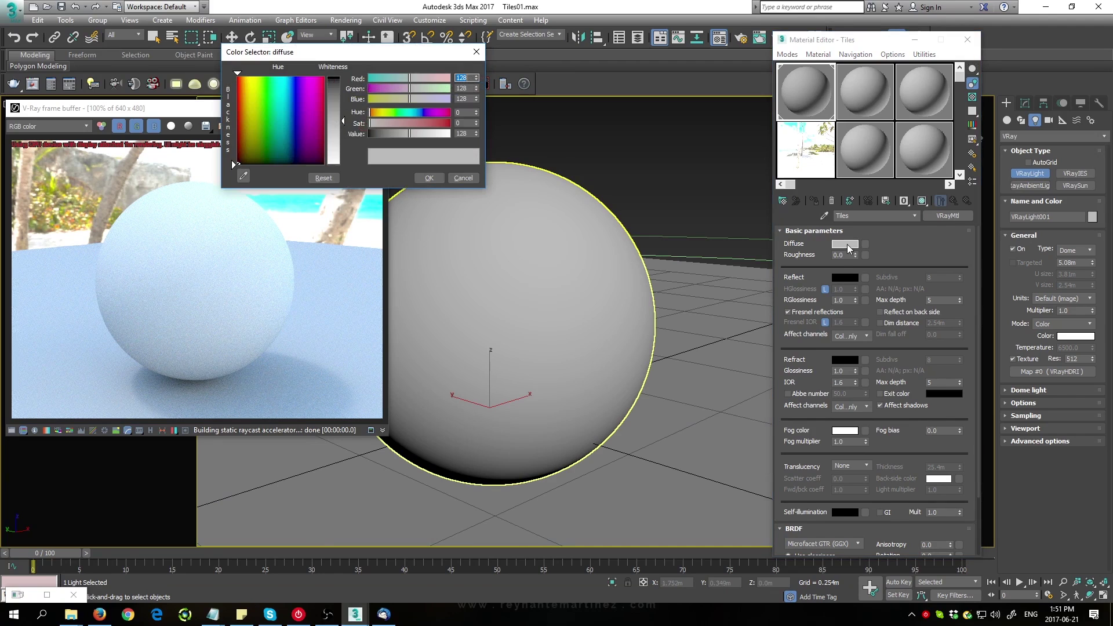
drag(341, 142, 341, 80)
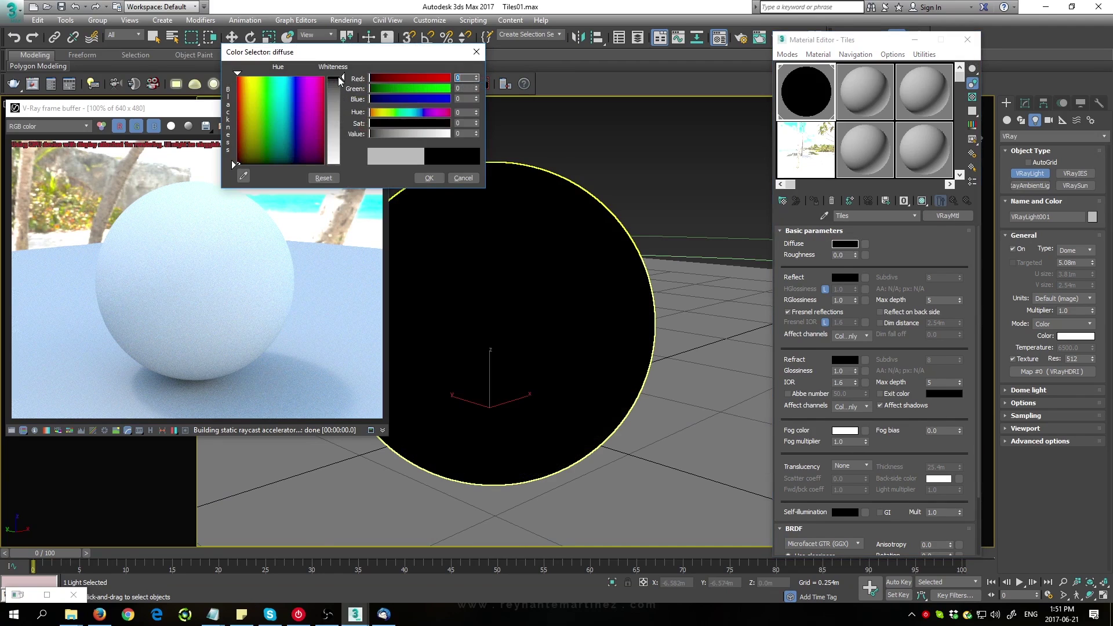
click(429, 178)
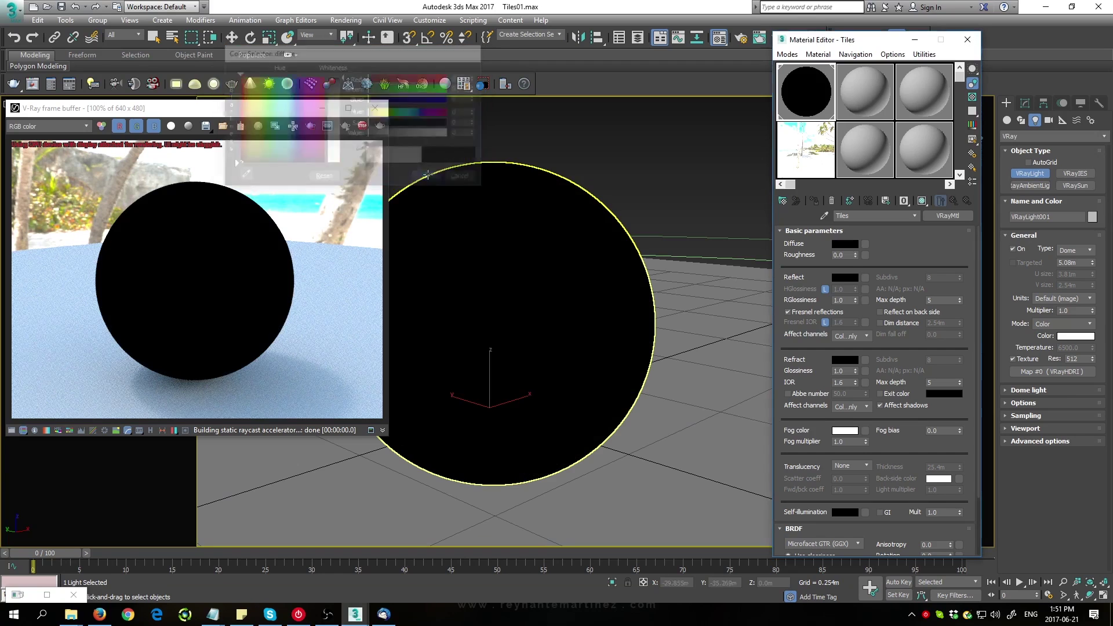
click(845, 277)
drag(341, 80, 341, 165)
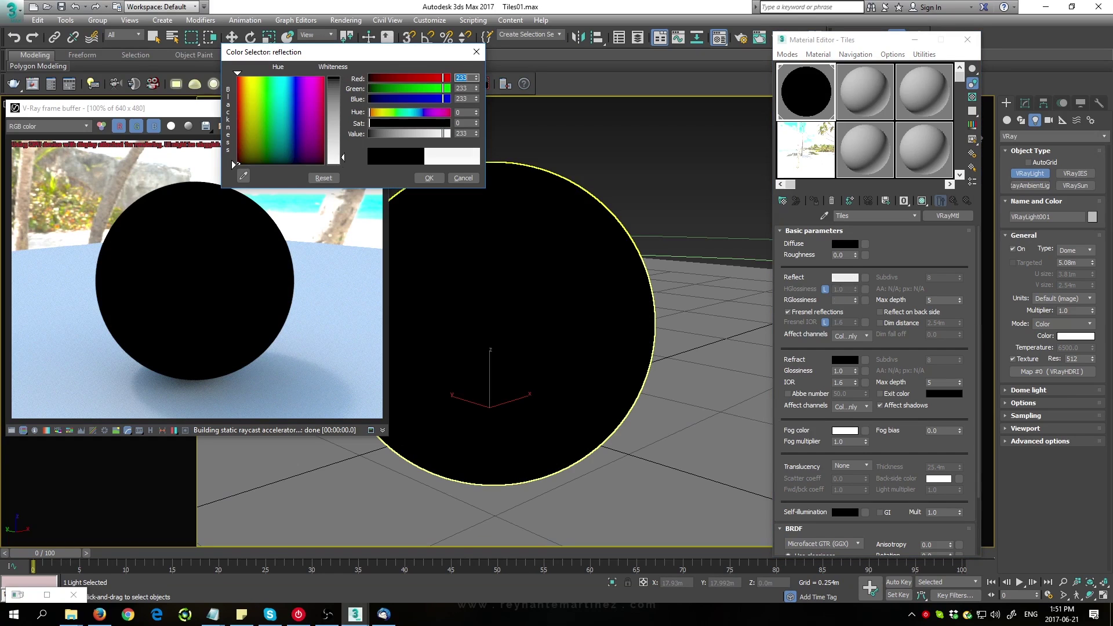
click(429, 178)
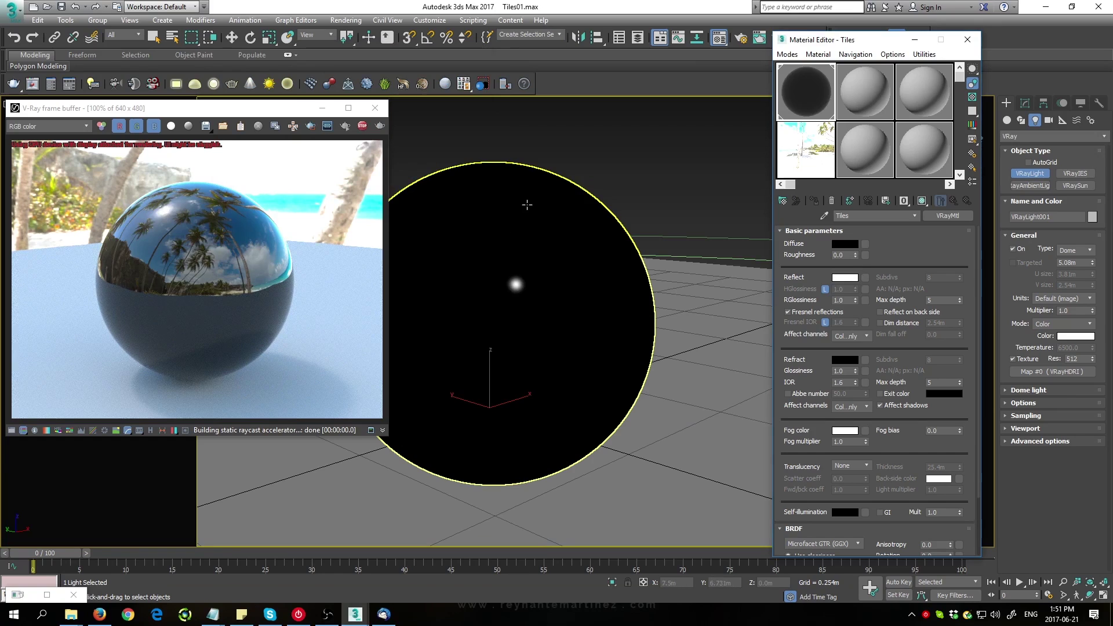
Select the sphere and add a VRayDisplacementMod from the modifier list
key(w)
click(530, 217)
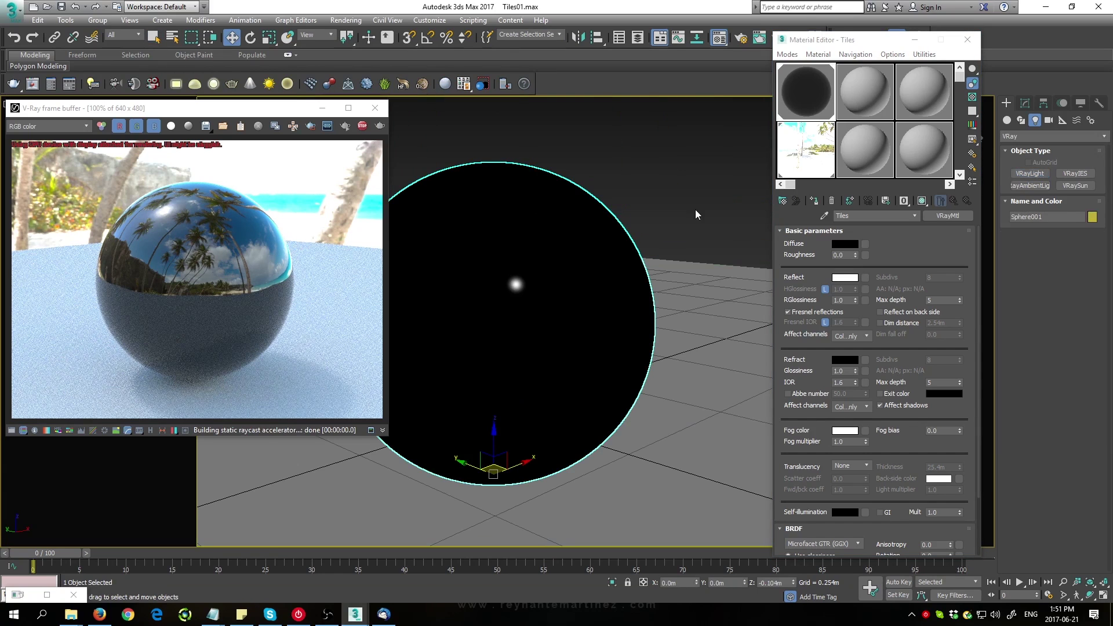
click(1024, 105)
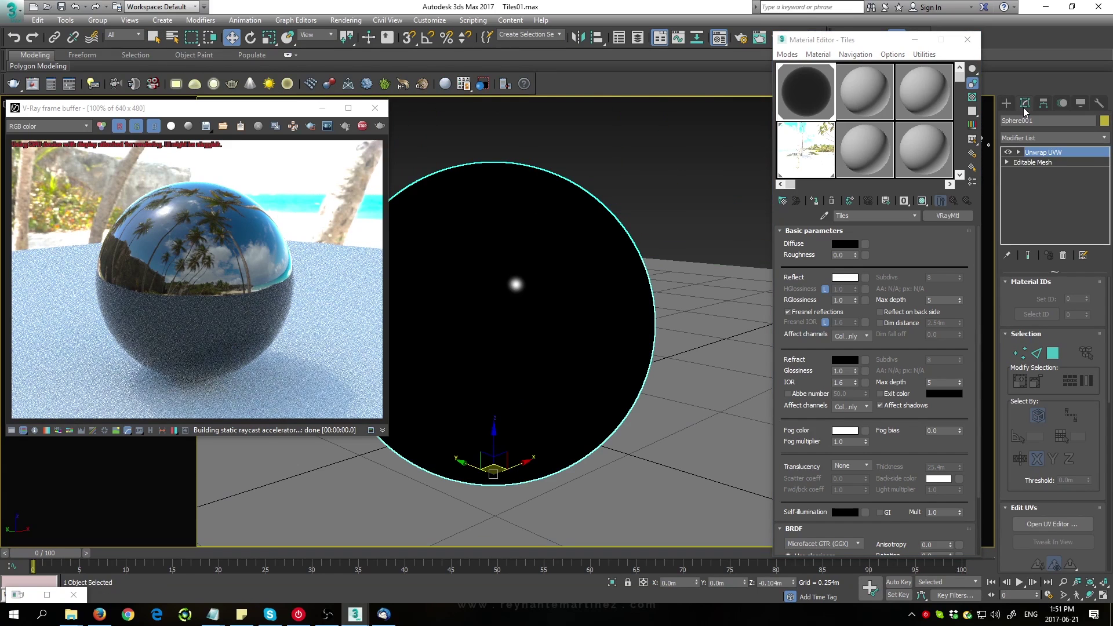
click(1050, 138)
text(vr)
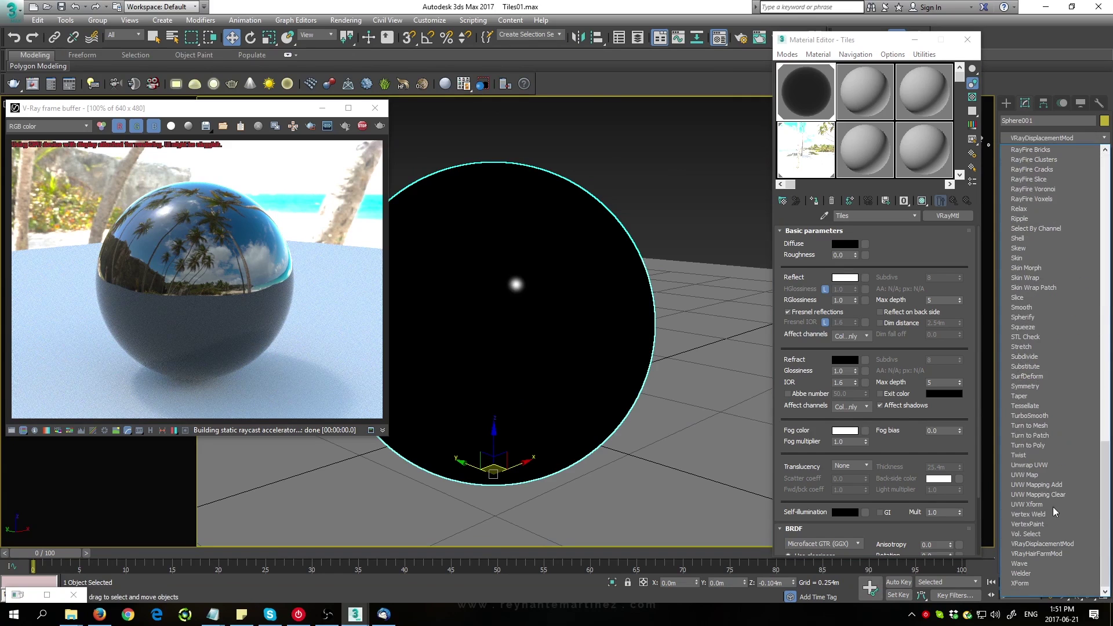
click(1063, 544)
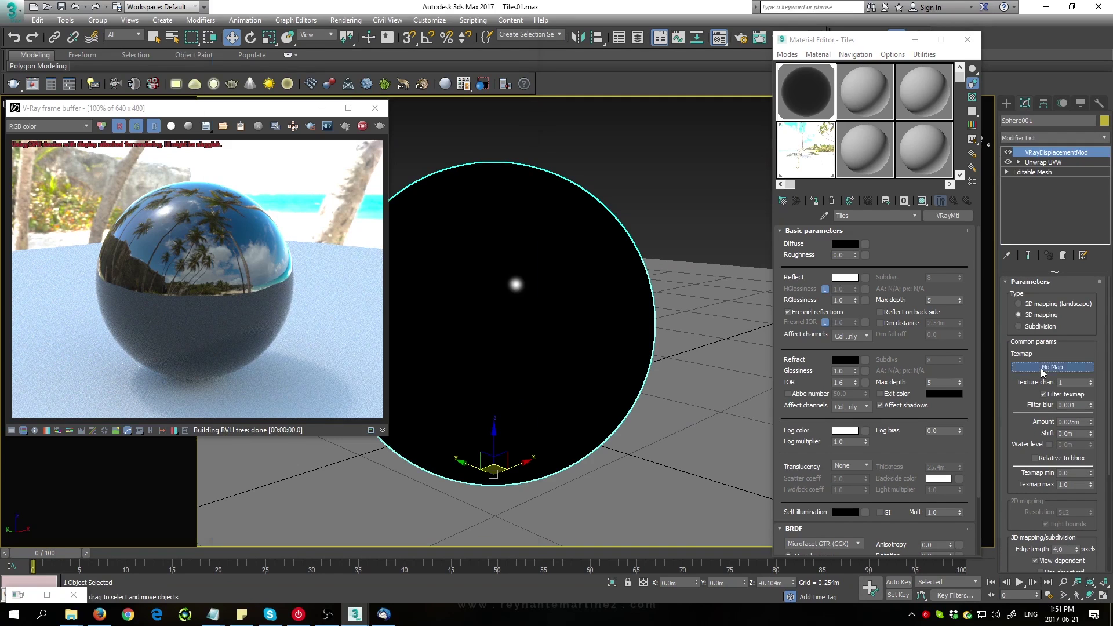
Load the TilesOnyxOpaloBlack001_DISP16_4K bitmap as the displacement texture
click(1042, 370)
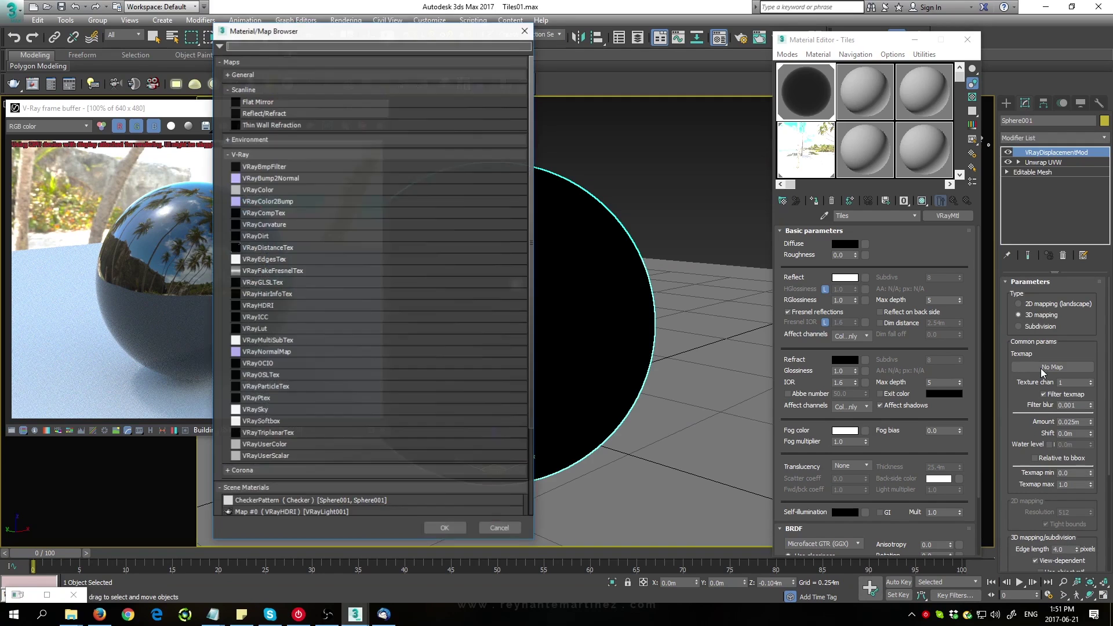
click(232, 74)
double_click(255, 88)
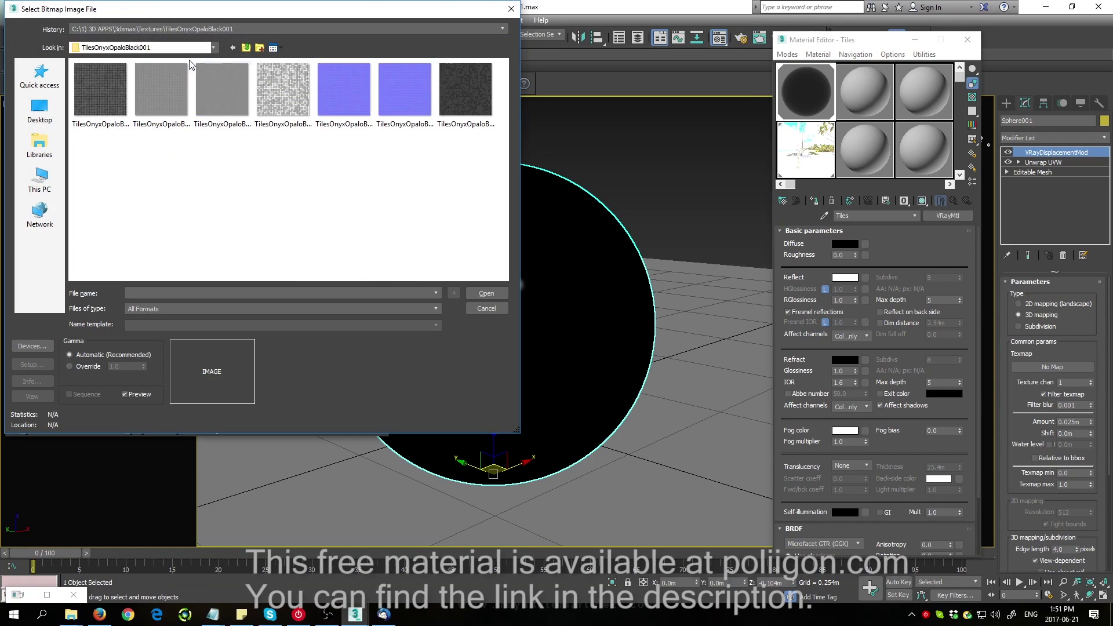
click(211, 87)
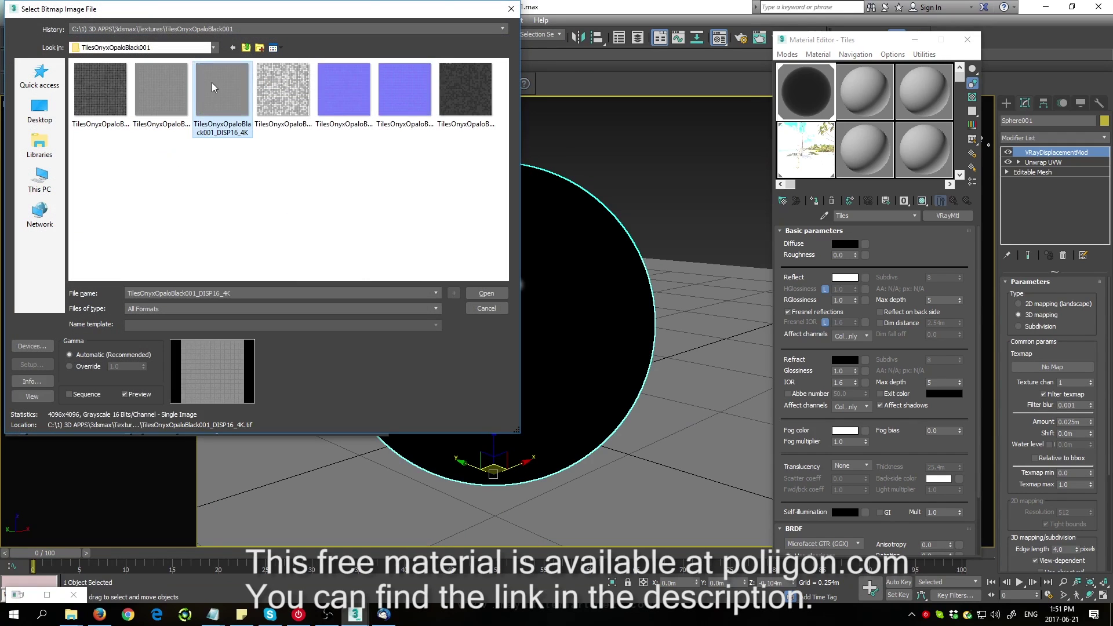
double_click(221, 134)
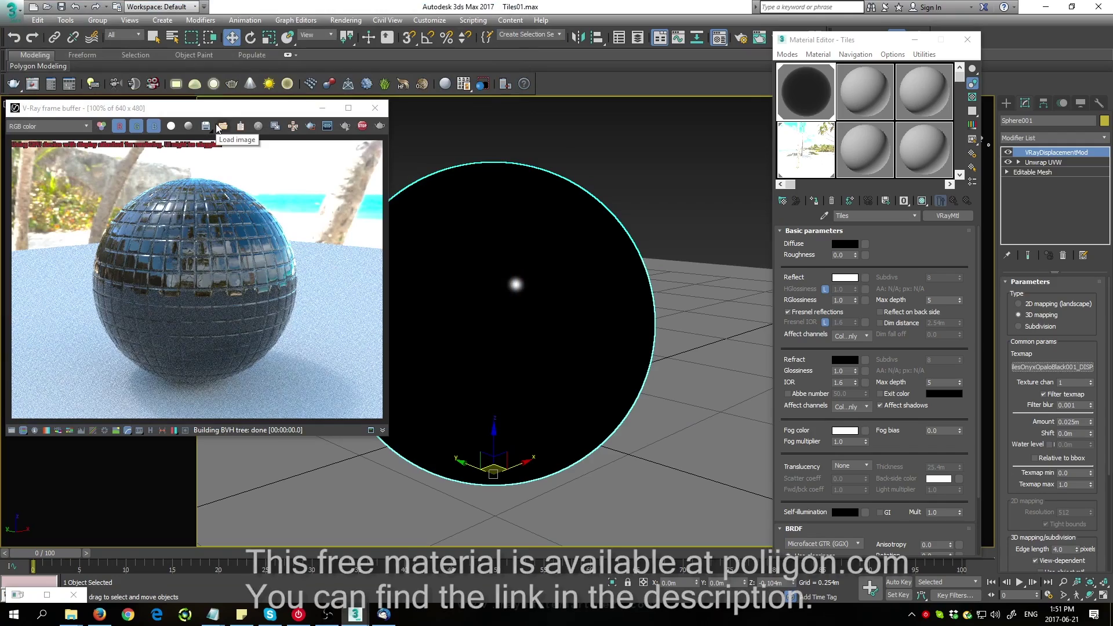
Zoom in on the tiles, set displacement Amount to 0.015m, then scroll the Material Editor down
key(alt+z)
drag(606, 264, 601, 236)
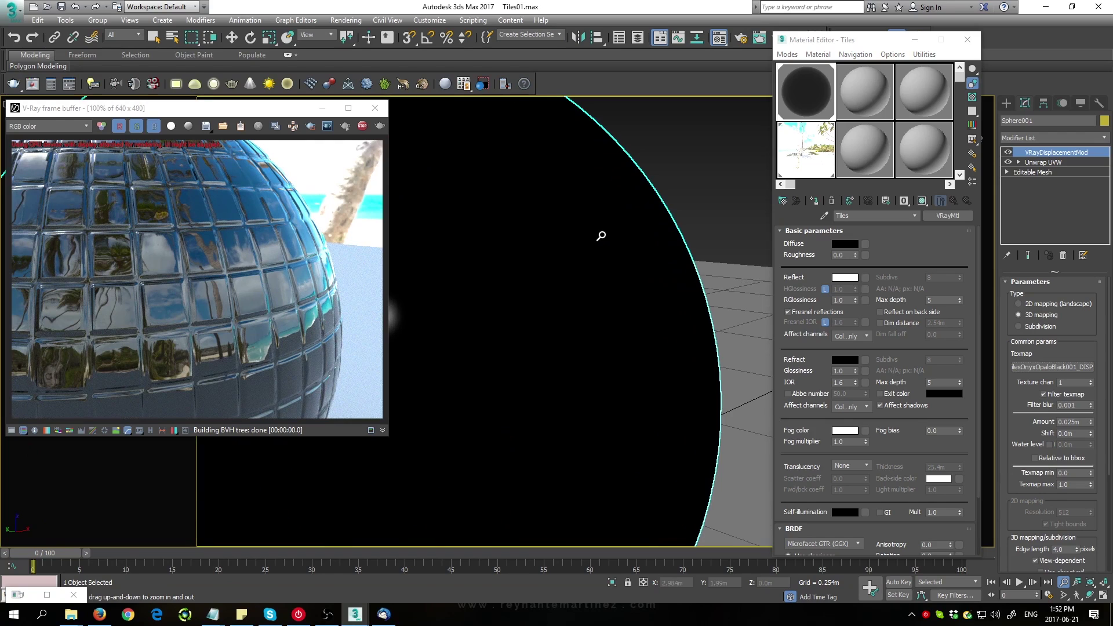
double_click(1087, 422)
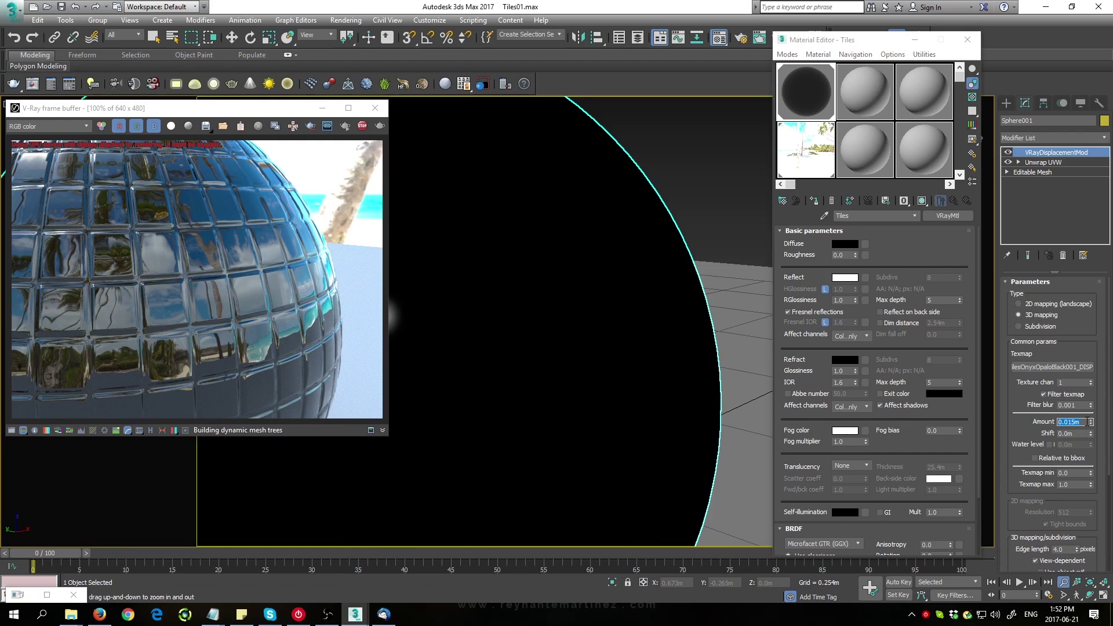
drag(600, 296, 626, 301)
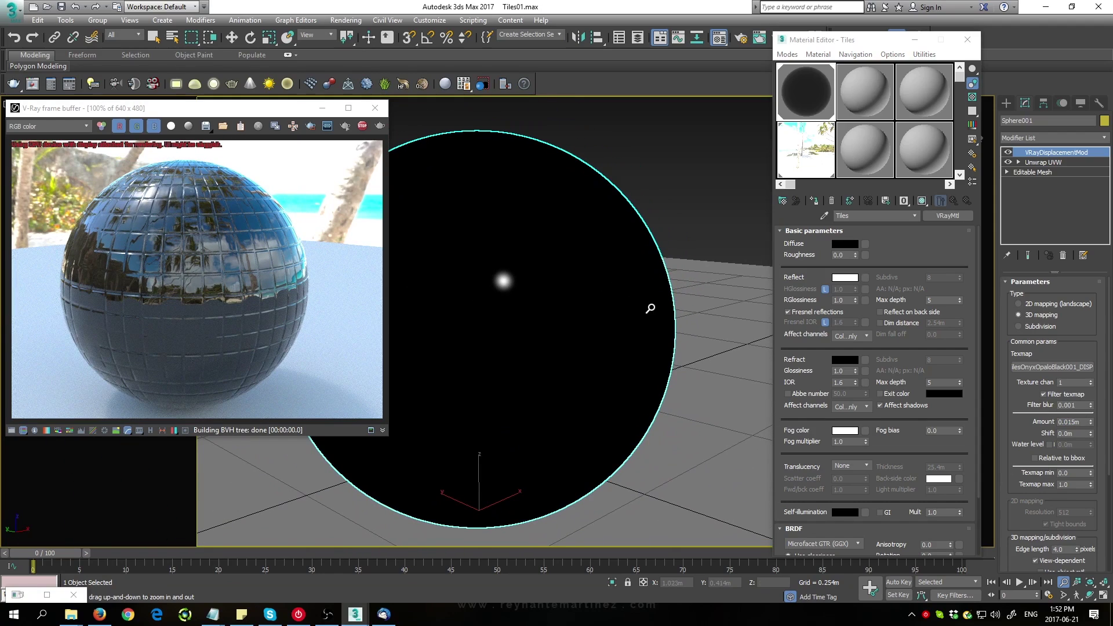
drag(951, 453, 957, 295)
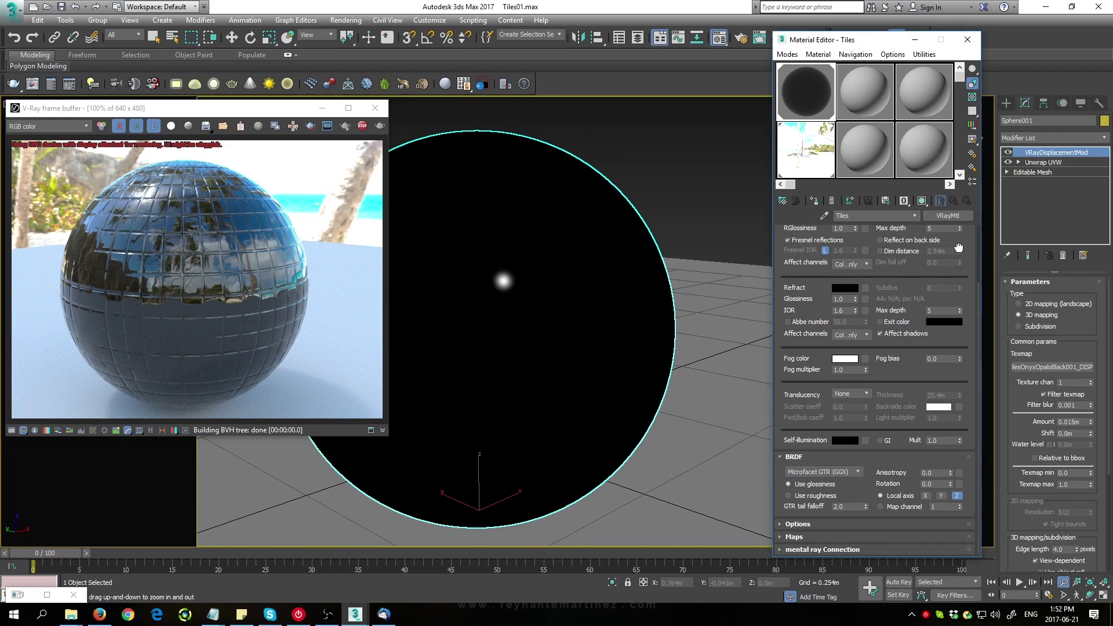
Expand the Maps rollout and assign a VRayNormalMap to the Bump slot
click(816, 536)
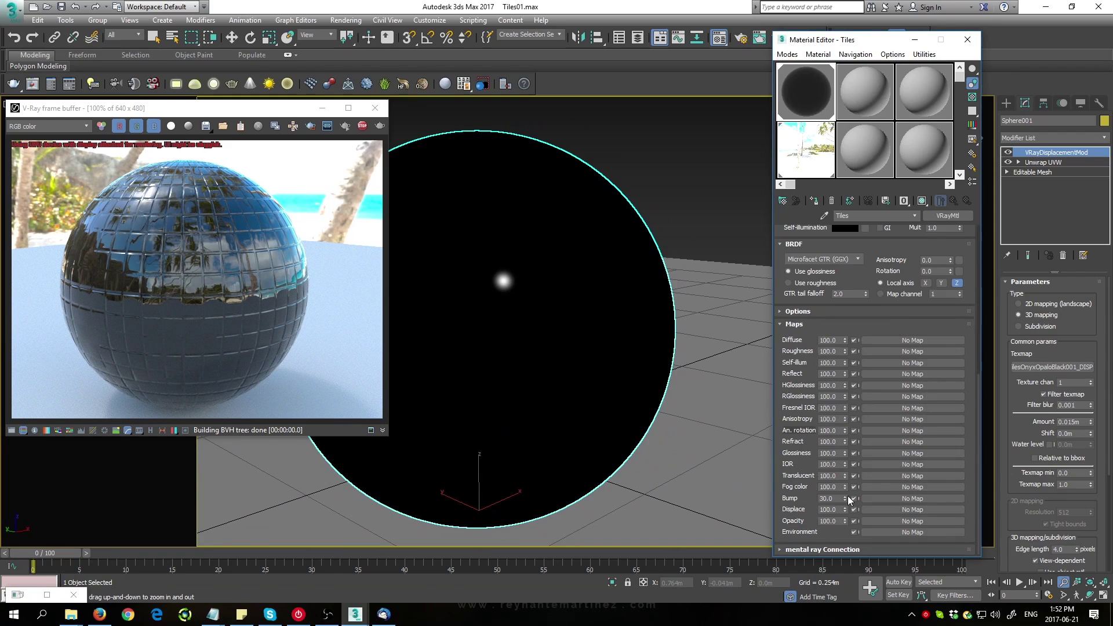
click(892, 498)
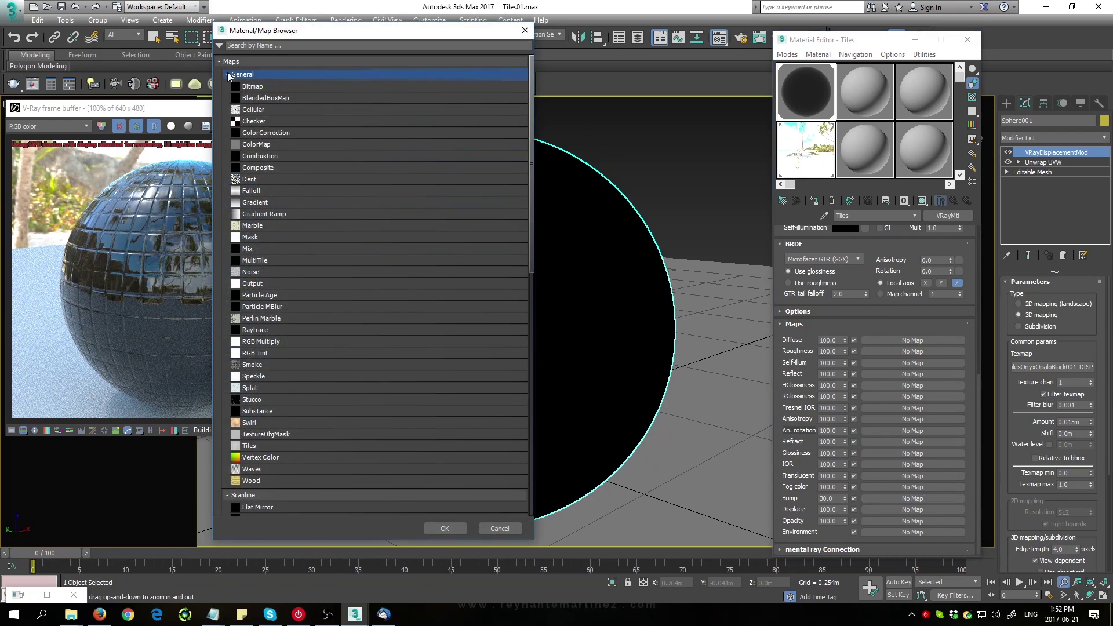
click(228, 75)
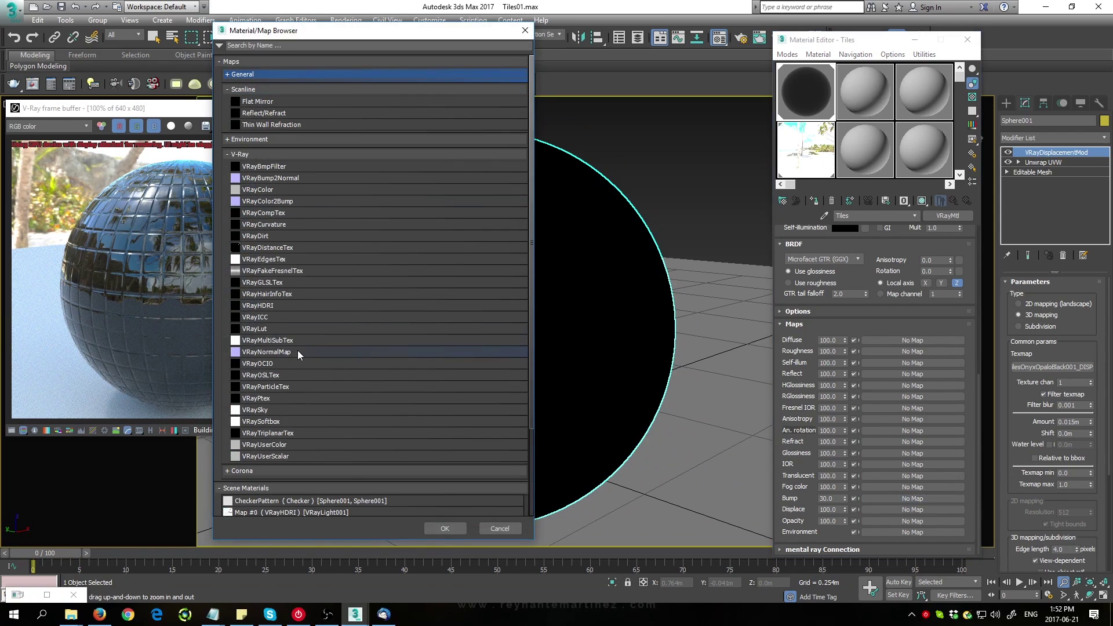
double_click(266, 351)
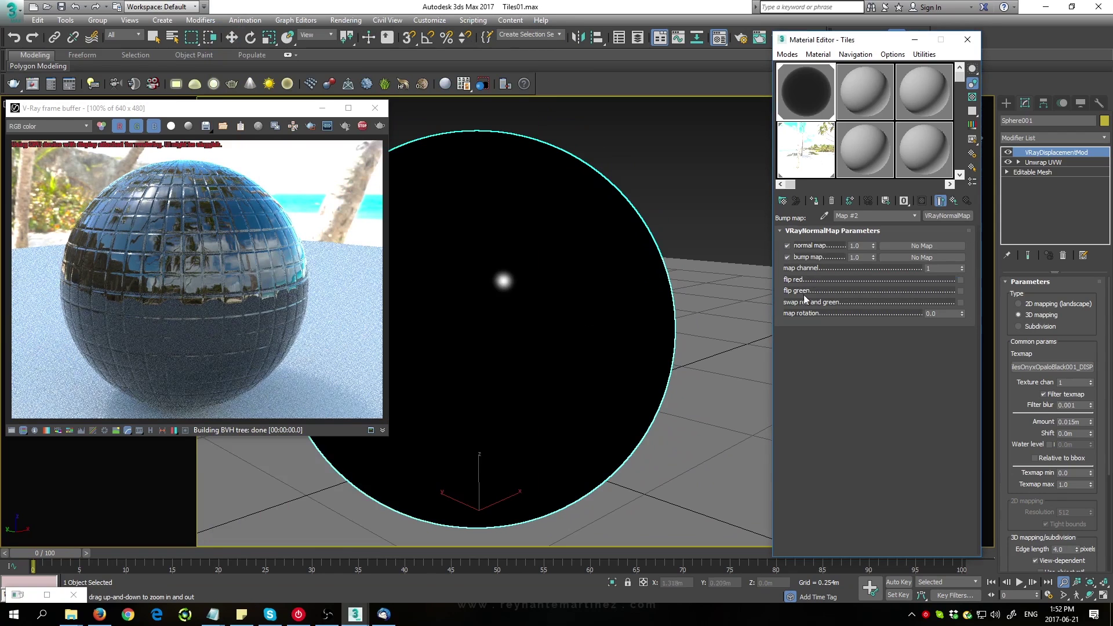
Load TilesOnyxOpaloBlack001_NRM16_4K as the normal map's bitmap and return to its settings
click(907, 249)
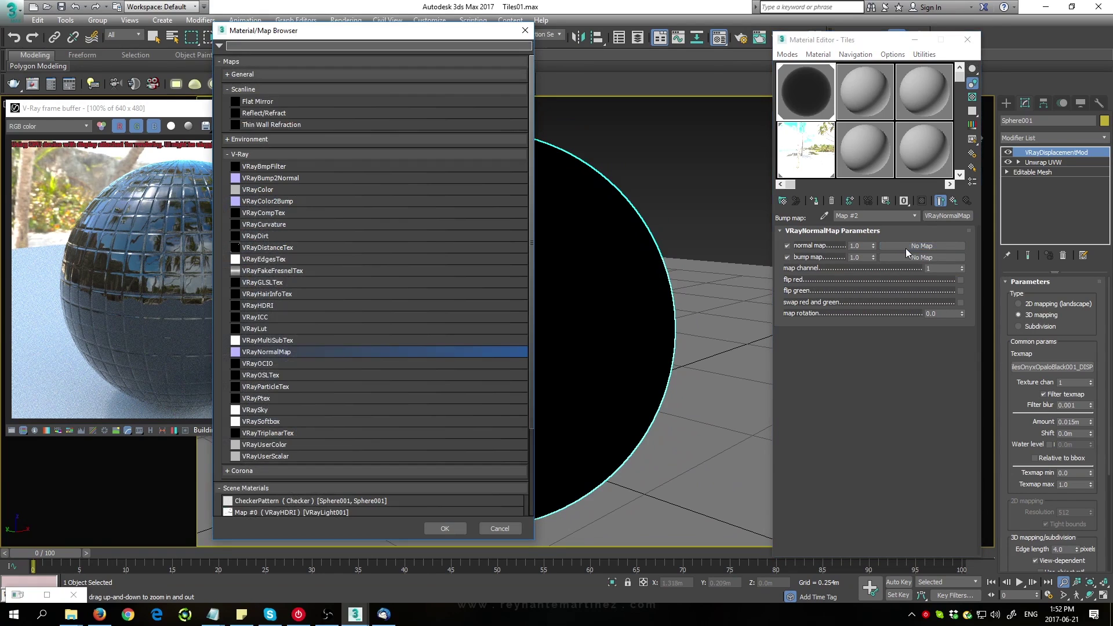
click(243, 74)
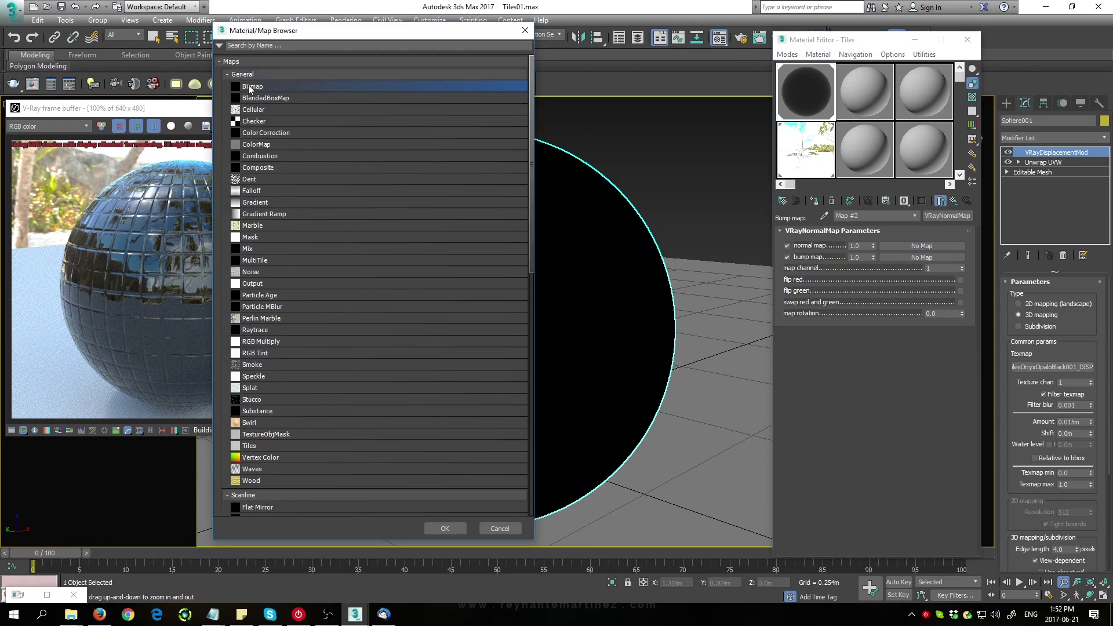
double_click(249, 87)
click(410, 102)
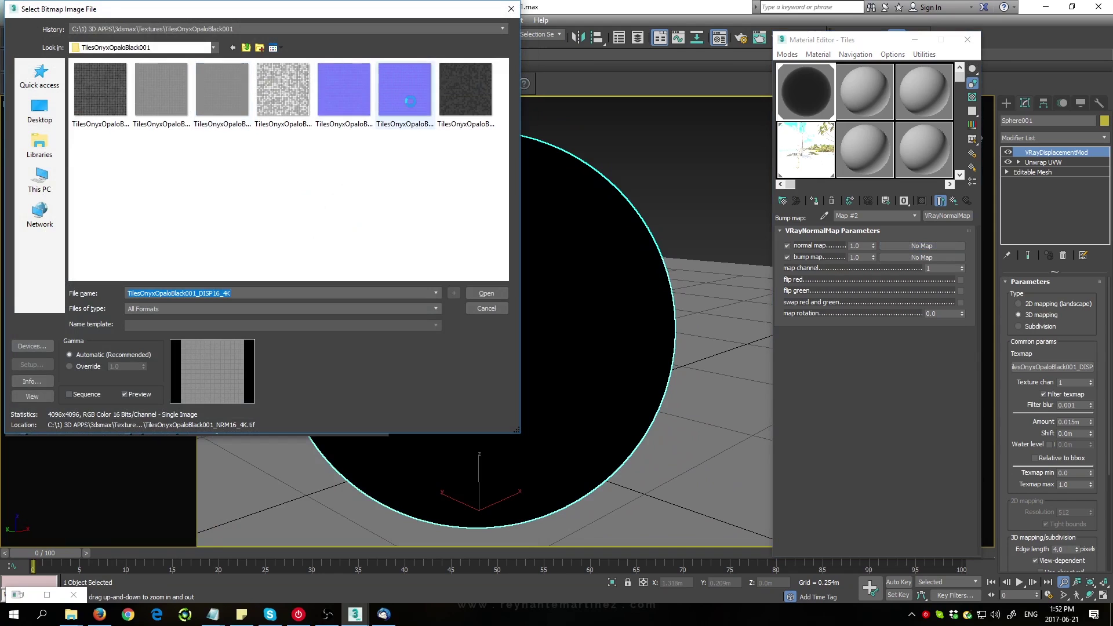
double_click(411, 106)
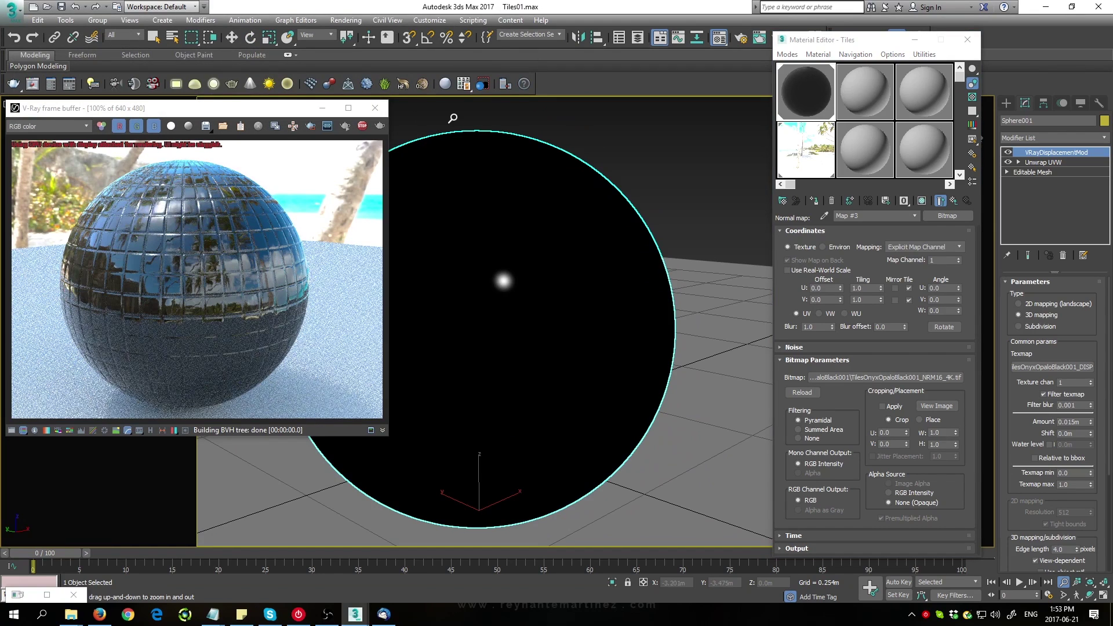
click(951, 203)
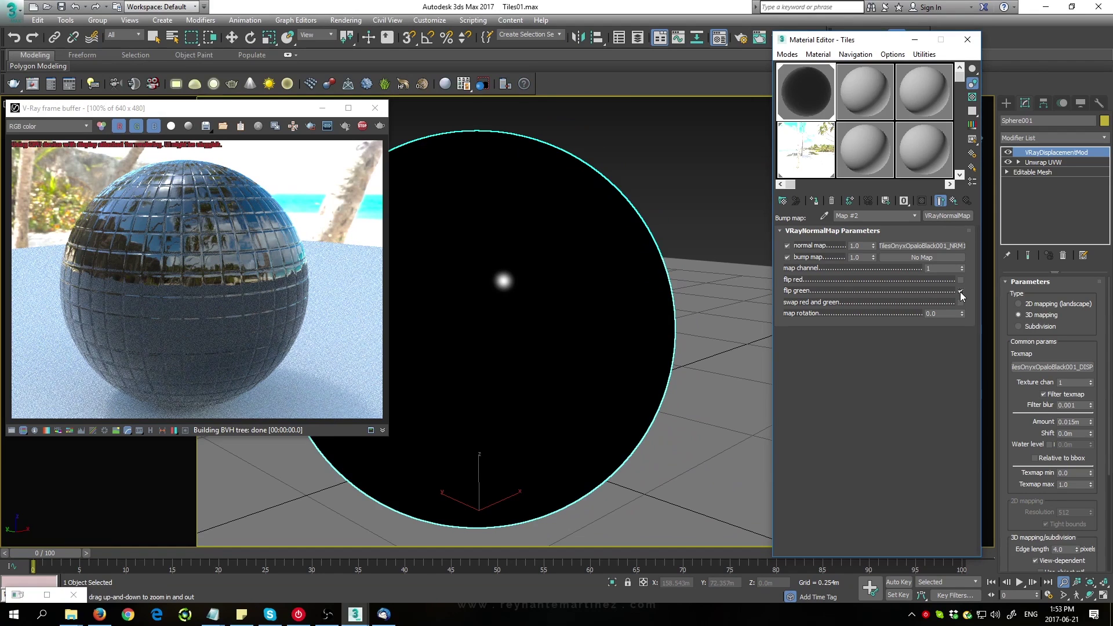
Map RGlossiness with the TilesOnyxOpaloBlack001_GLOSS_4K bitmap and inspect the rendered tiles up close
click(954, 202)
scroll(961, 279, down, 5)
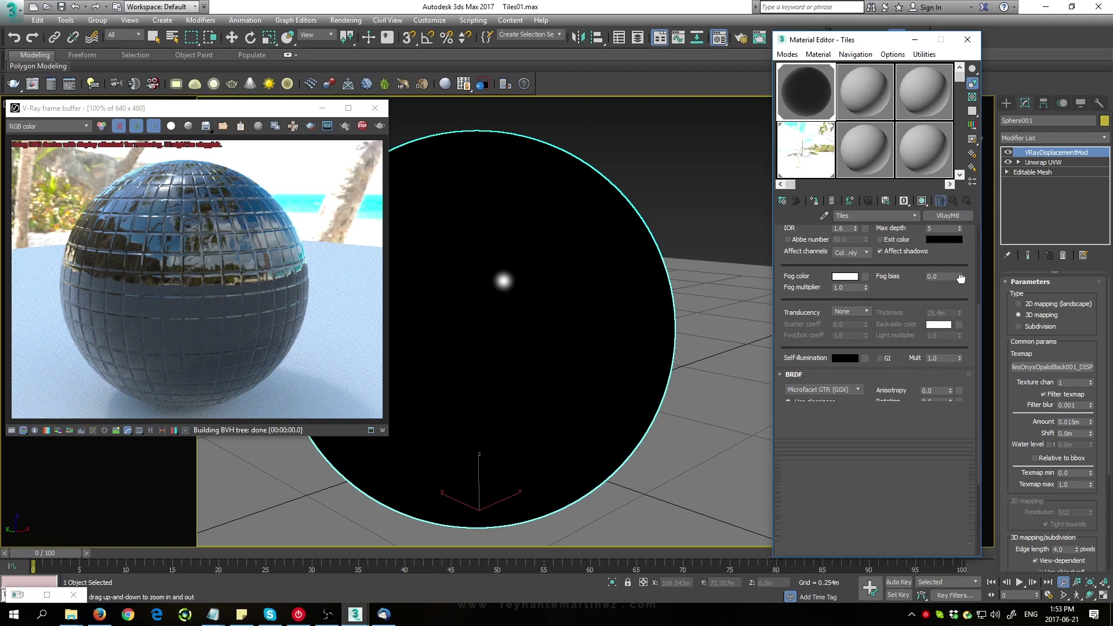
scroll(960, 278, down, 4)
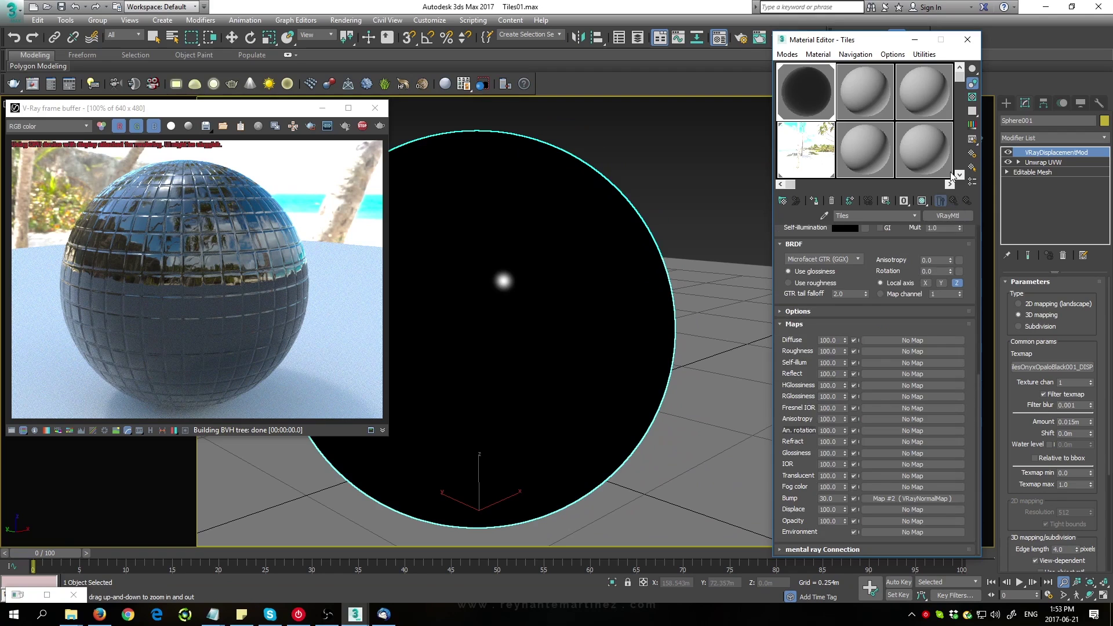
click(892, 398)
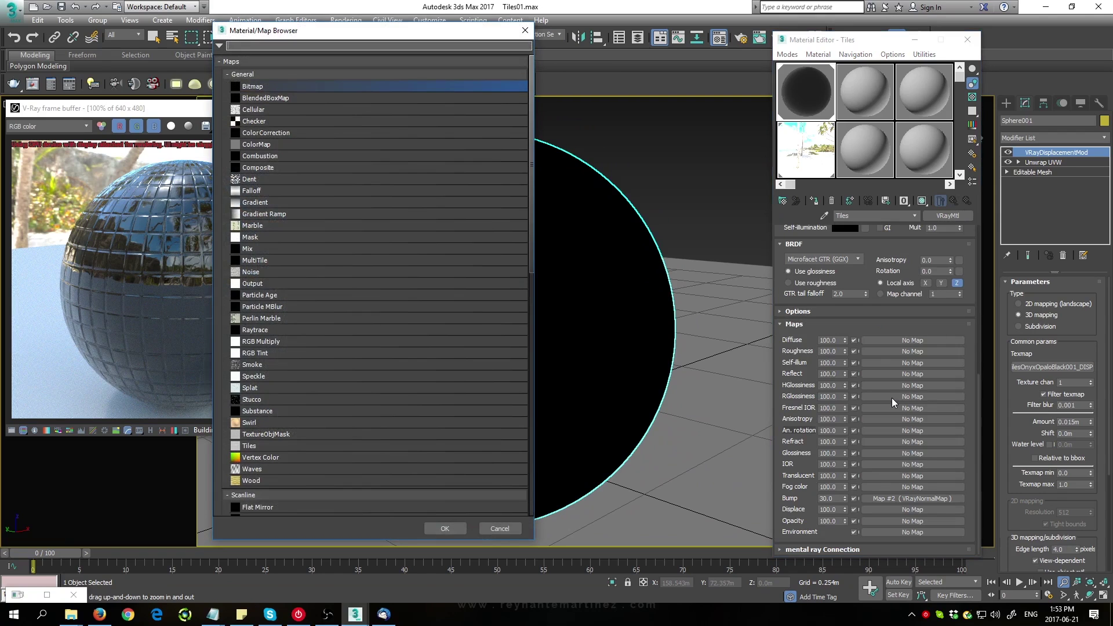
double_click(256, 88)
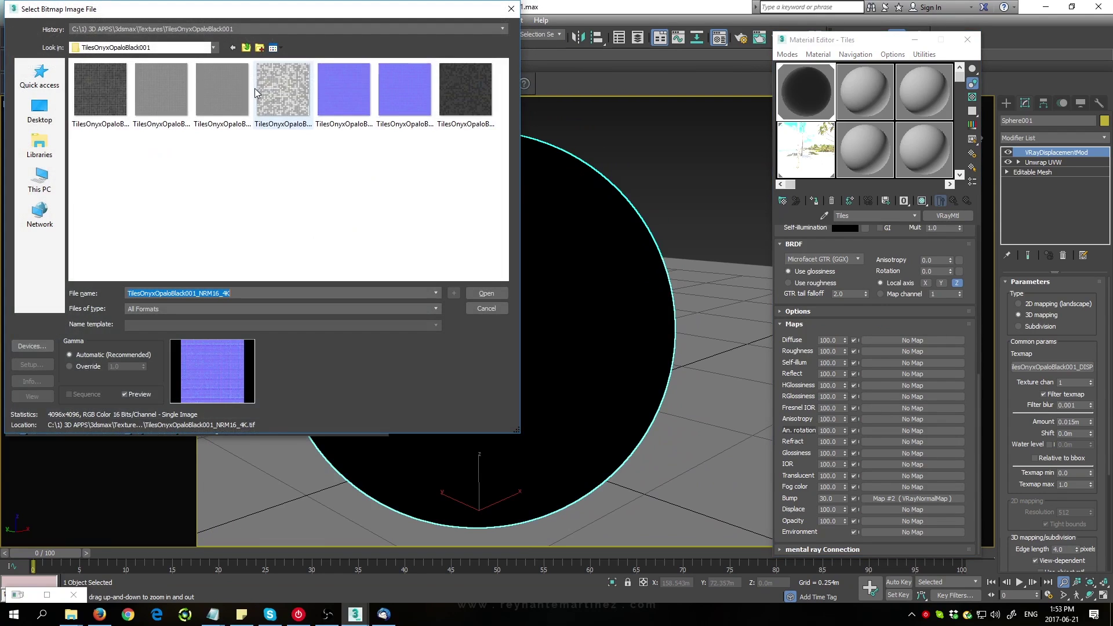
click(281, 96)
double_click(280, 96)
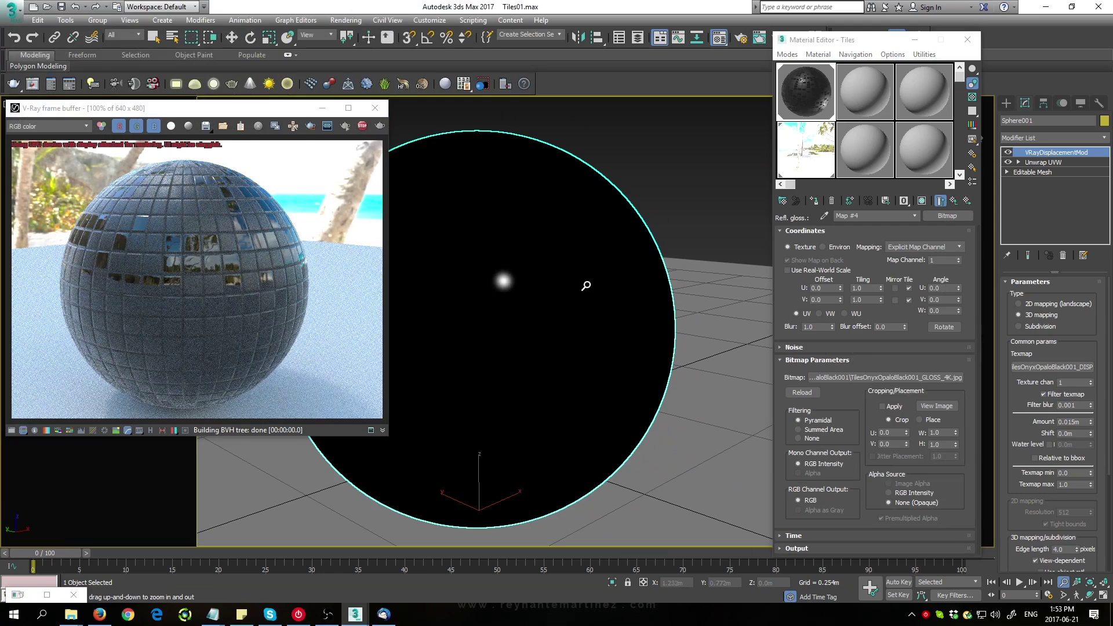
drag(588, 286, 591, 265)
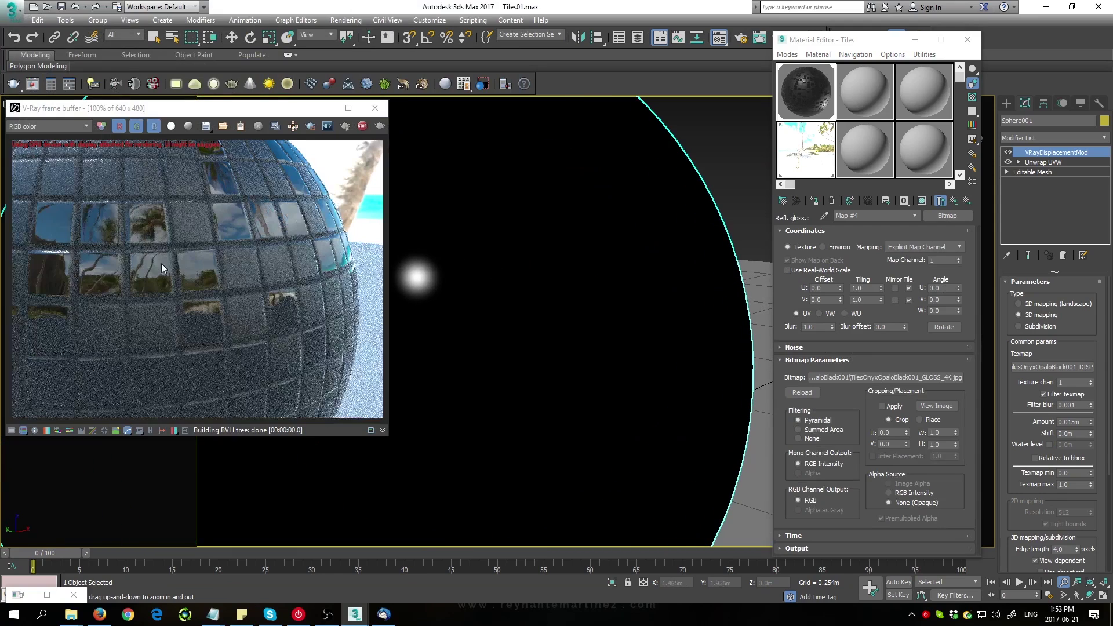
drag(597, 266, 612, 303)
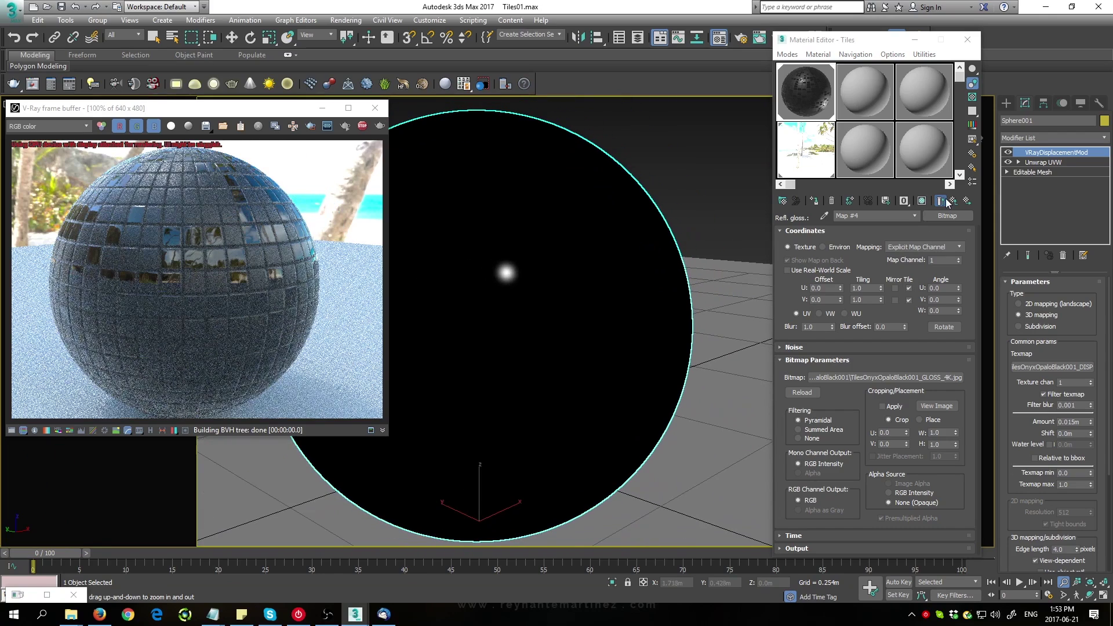
click(953, 201)
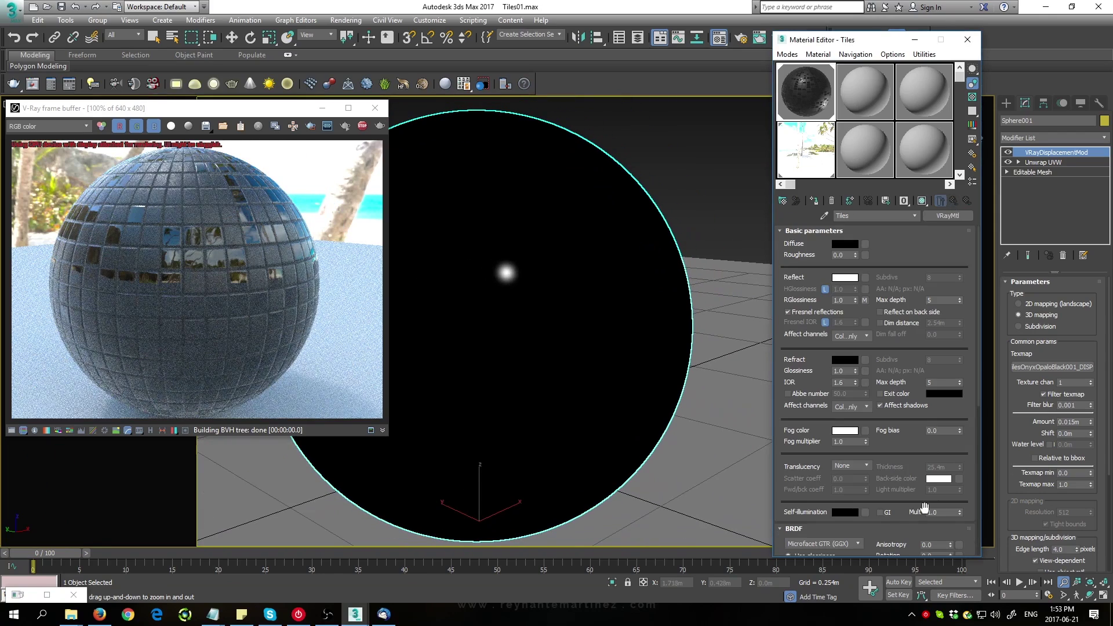
Map Reflect with the TilesOnyxOpaloBlack001_REFL_4K bitmap, inverted in its Output settings
drag(924, 508, 956, 213)
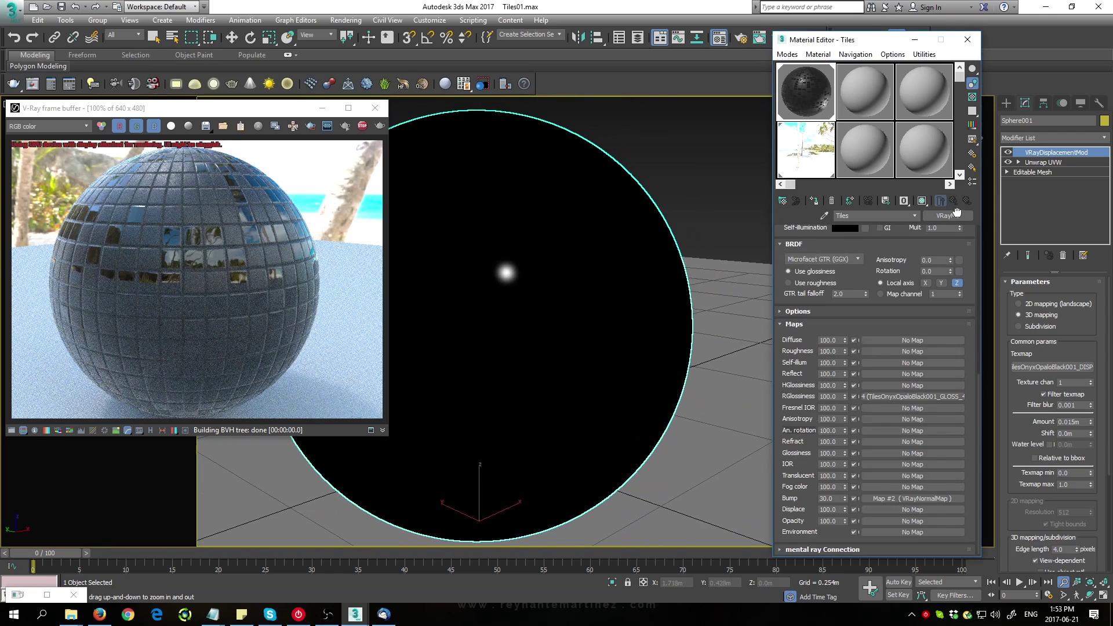
click(891, 376)
key(Escape)
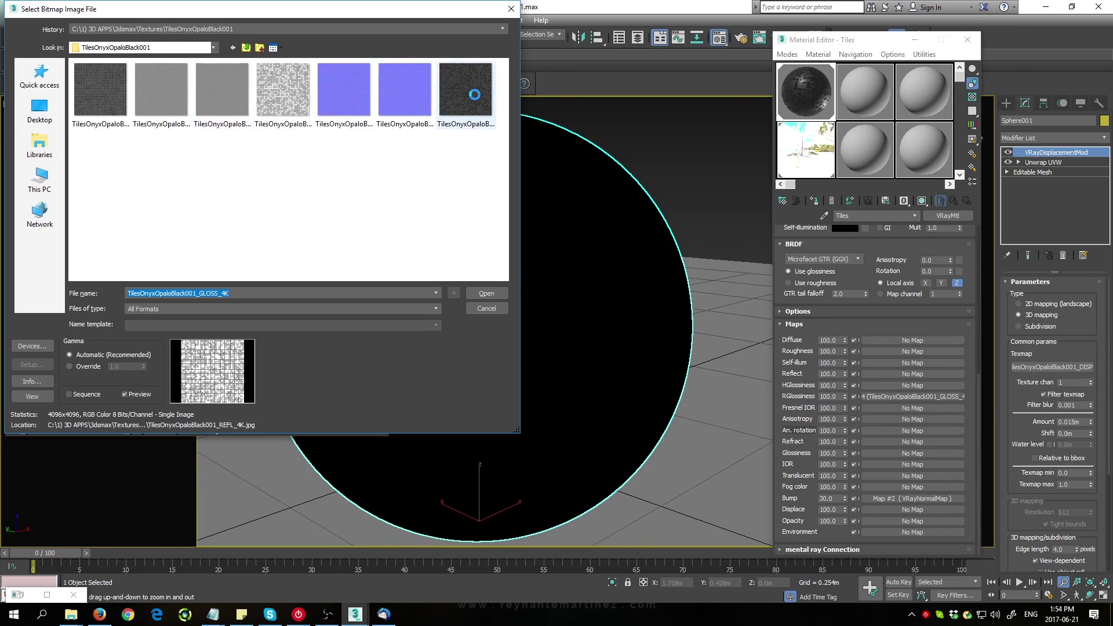
double_click(474, 95)
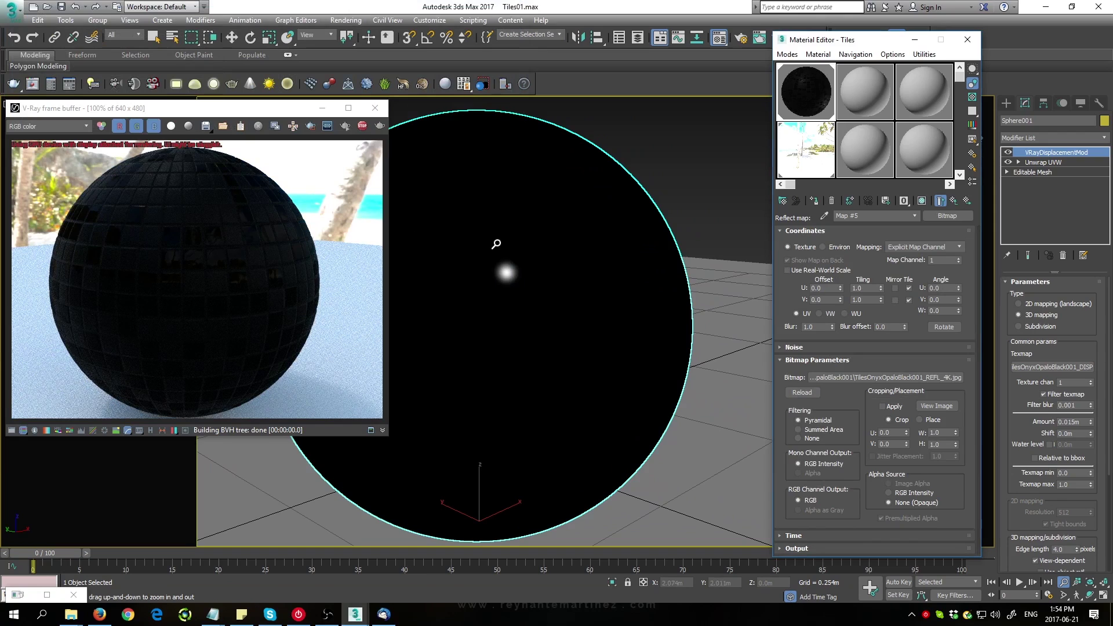
click(797, 548)
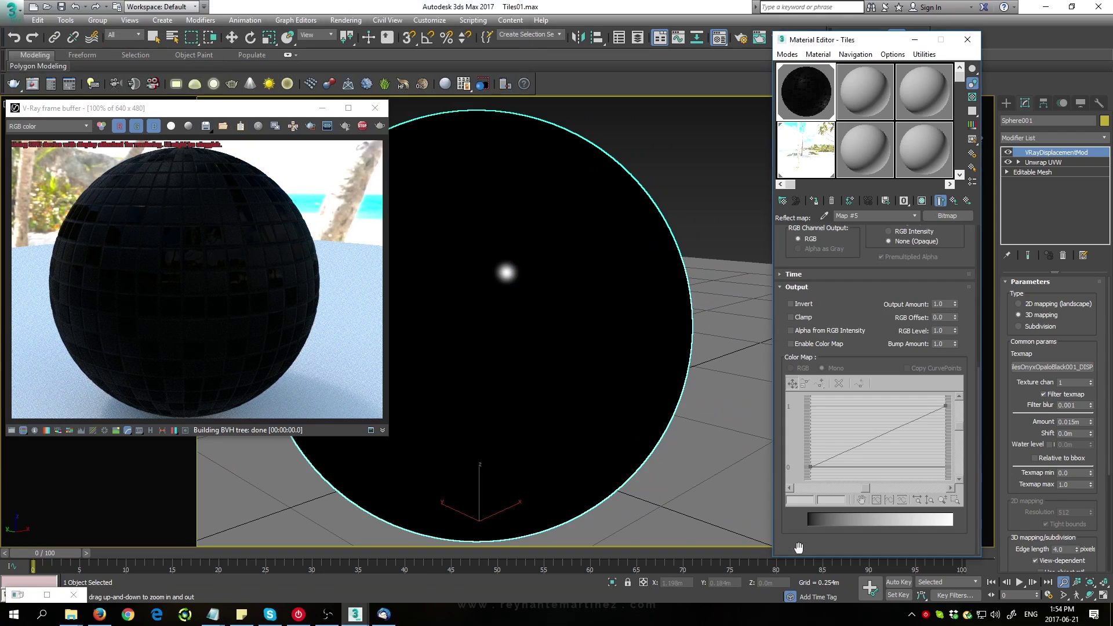
click(802, 305)
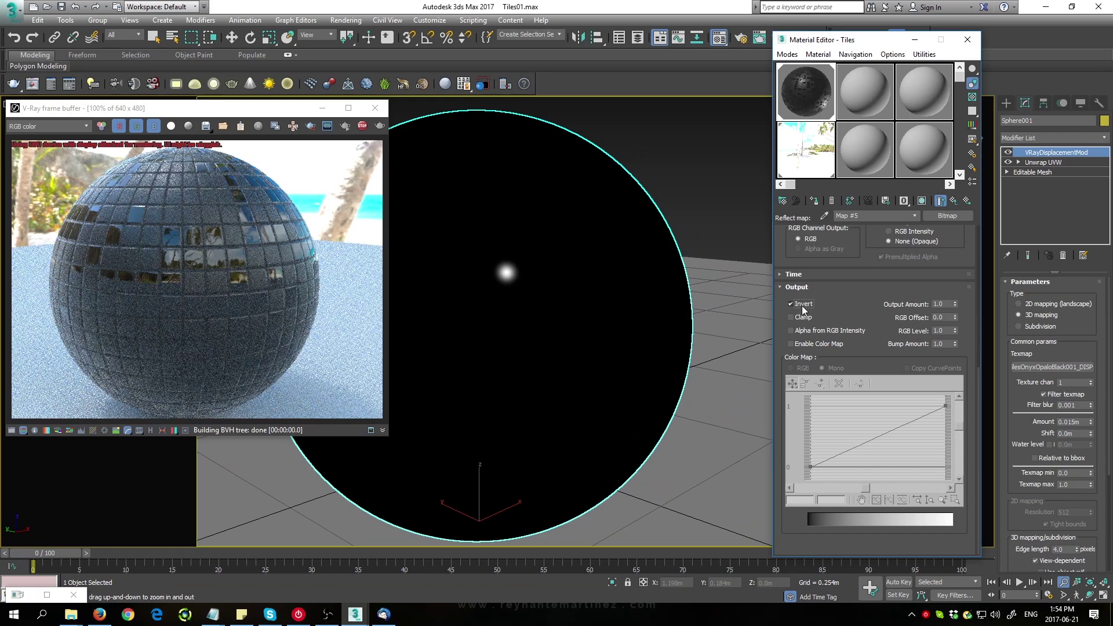
click(953, 203)
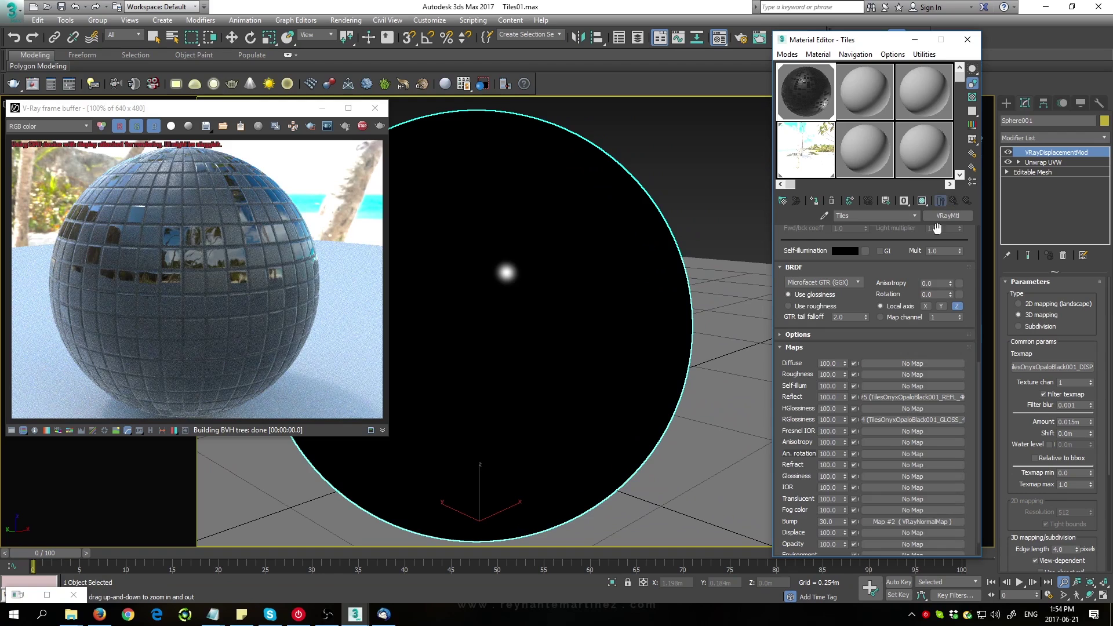
Load TilesOnyxOpaloBlack001_COL_4K.jpg as the Diffuse bitmap, then zoom out and orbit to check
click(903, 364)
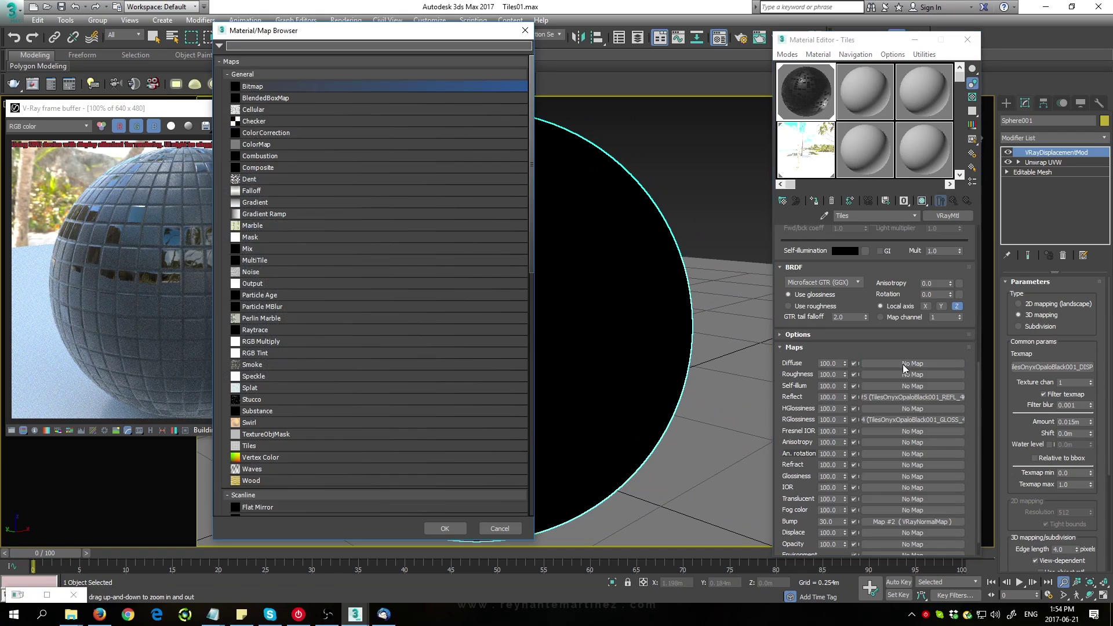
double_click(263, 87)
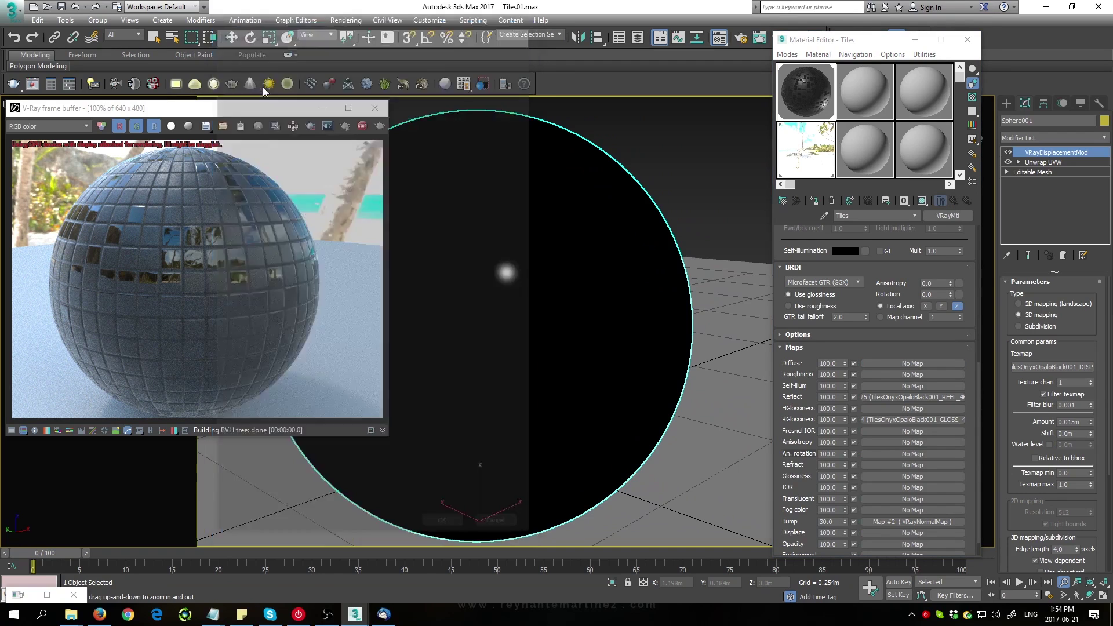
double_click(94, 92)
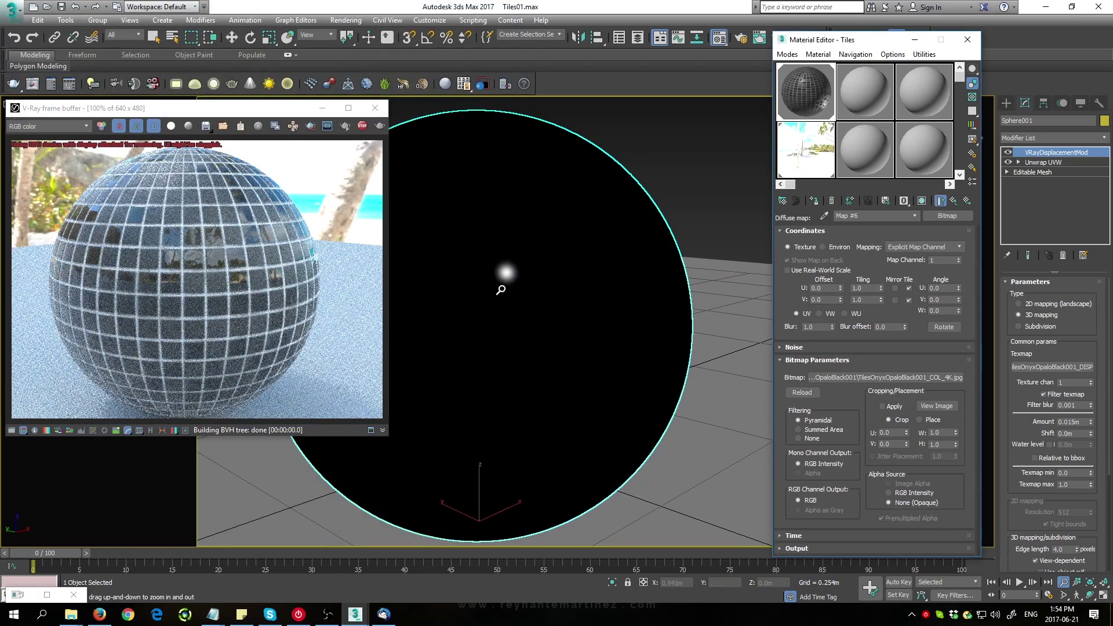
drag(501, 288, 570, 348)
key(ctrl+r)
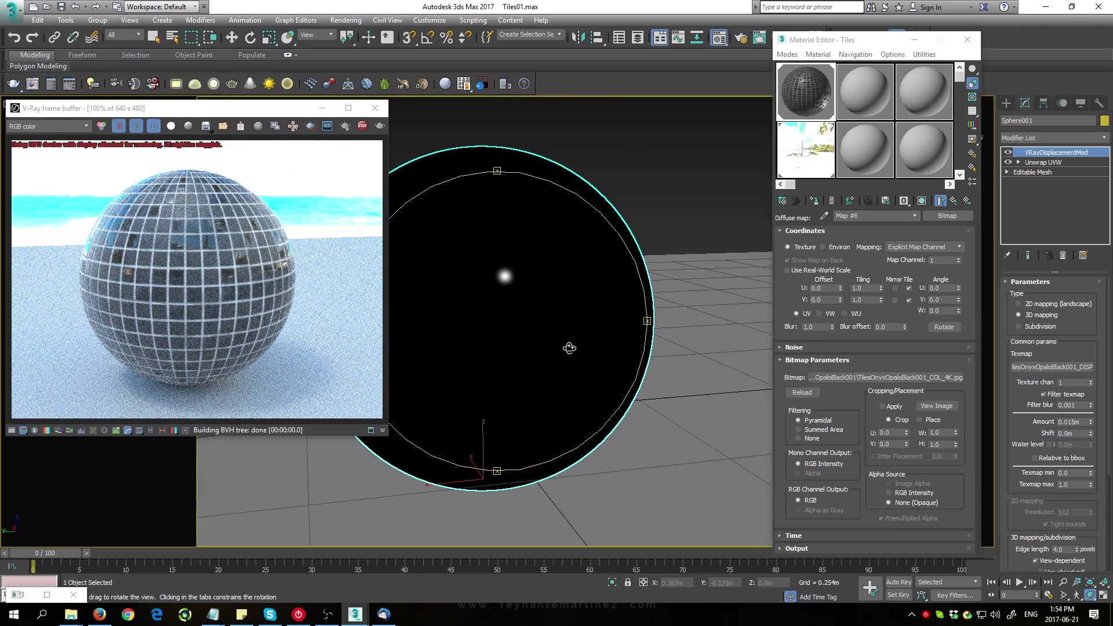